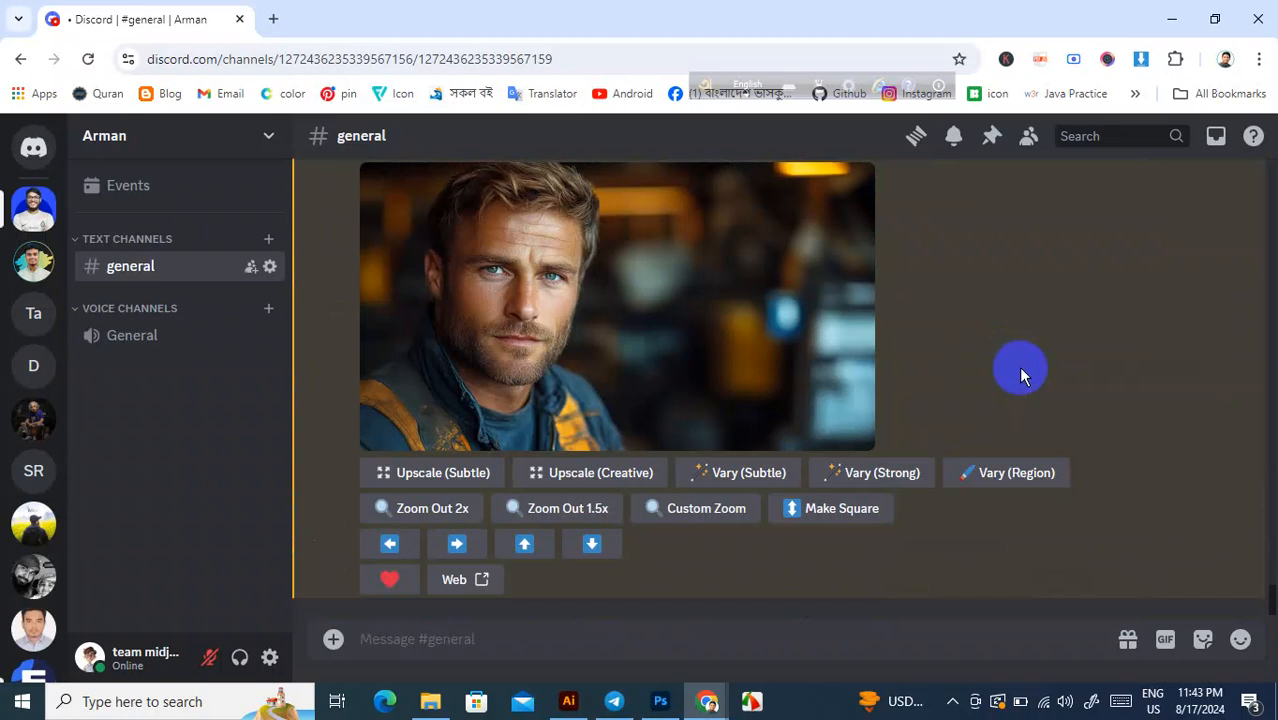
scroll(1011, 362, up, 5)
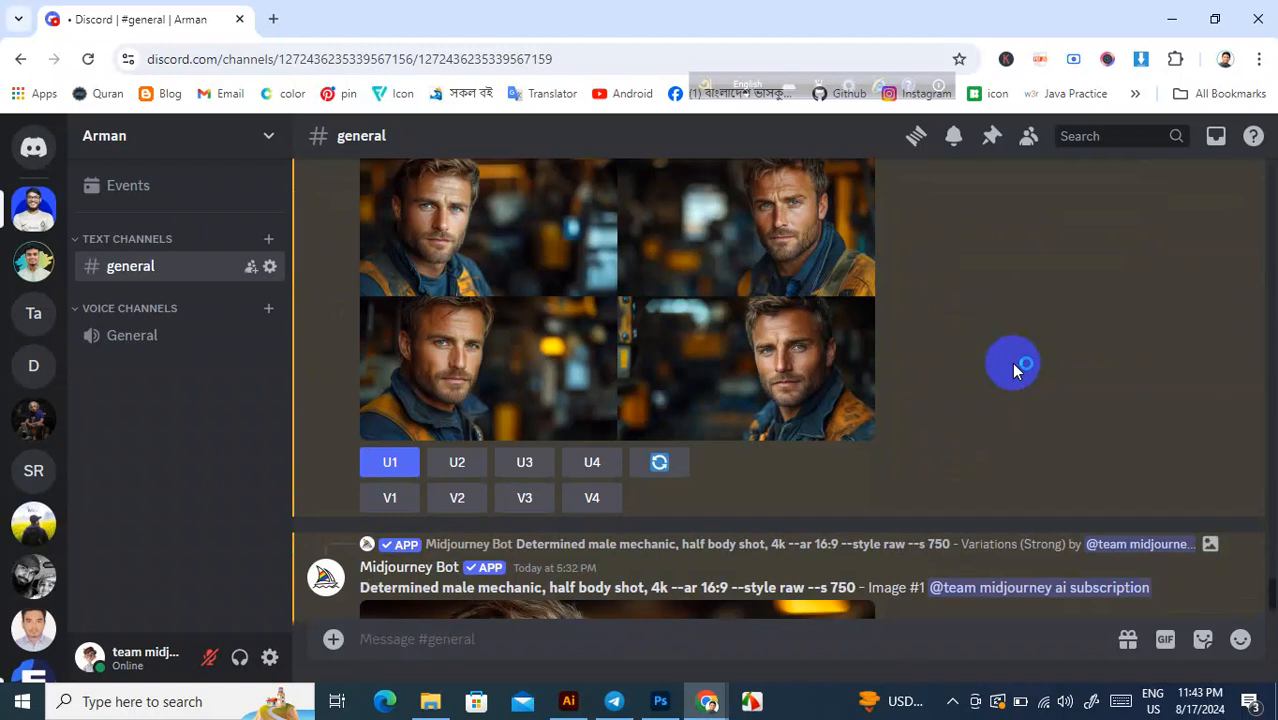
scroll(1011, 362, down, 5)
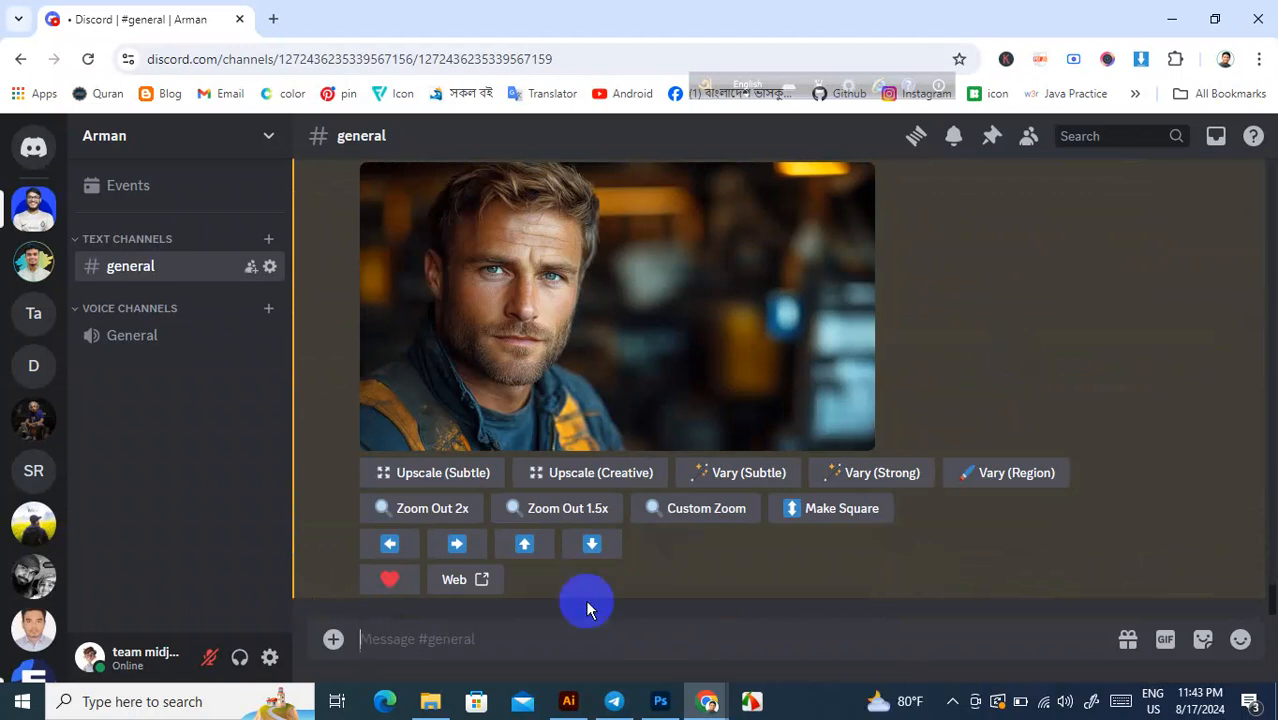
Step: Start the InsightFaceSwap /saveid command and attach the Desktop portrait photo "3299af75-945e-40ce-8920-b7c33f558ecd (1)" as its image
text(/)
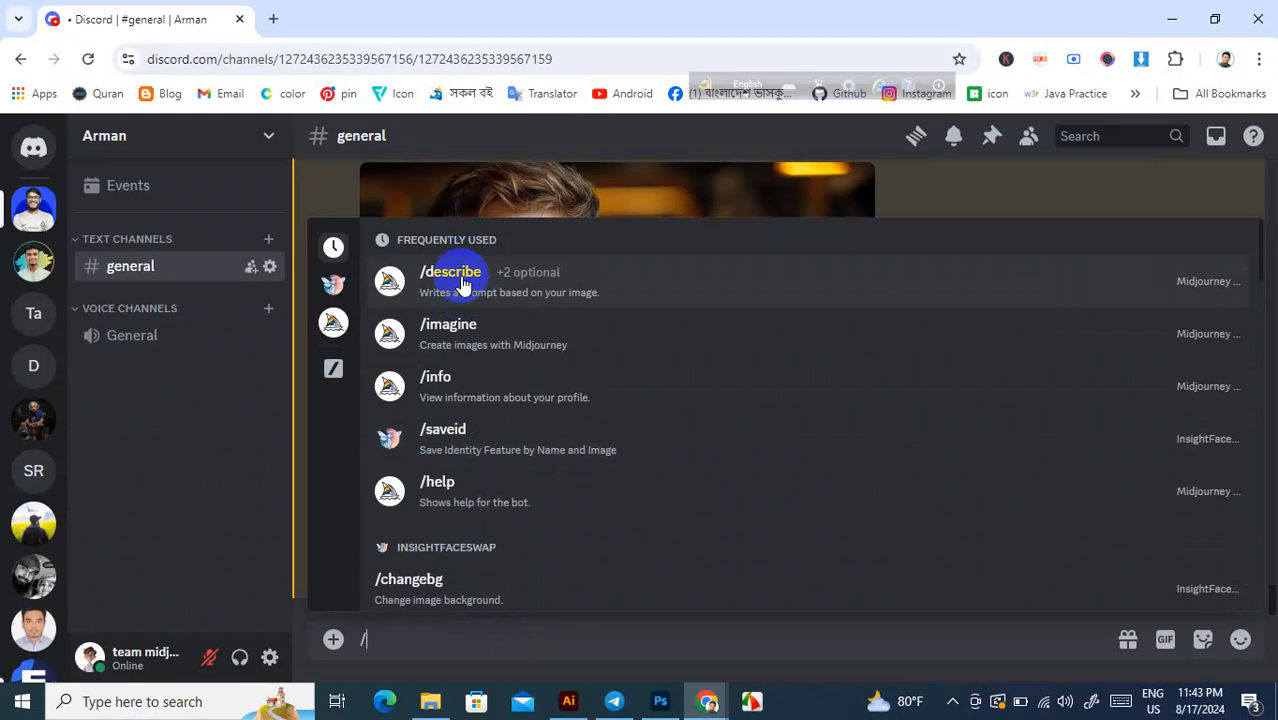
click(437, 443)
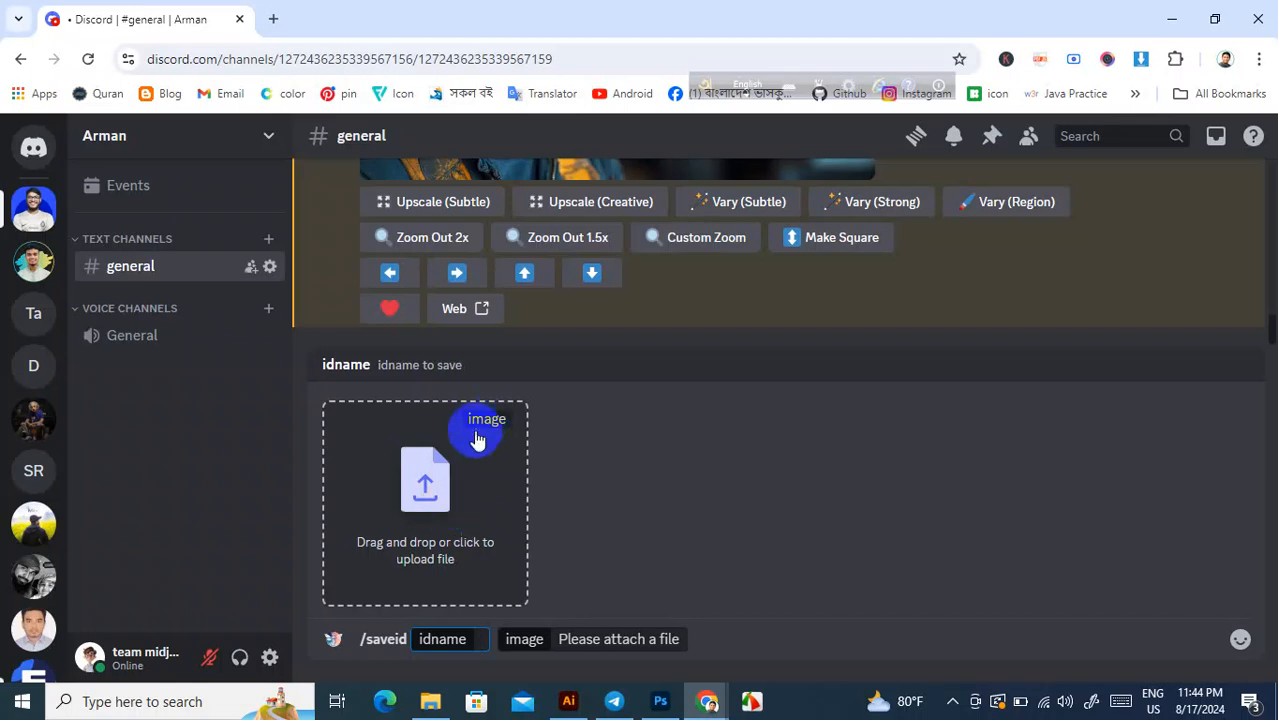
click(441, 484)
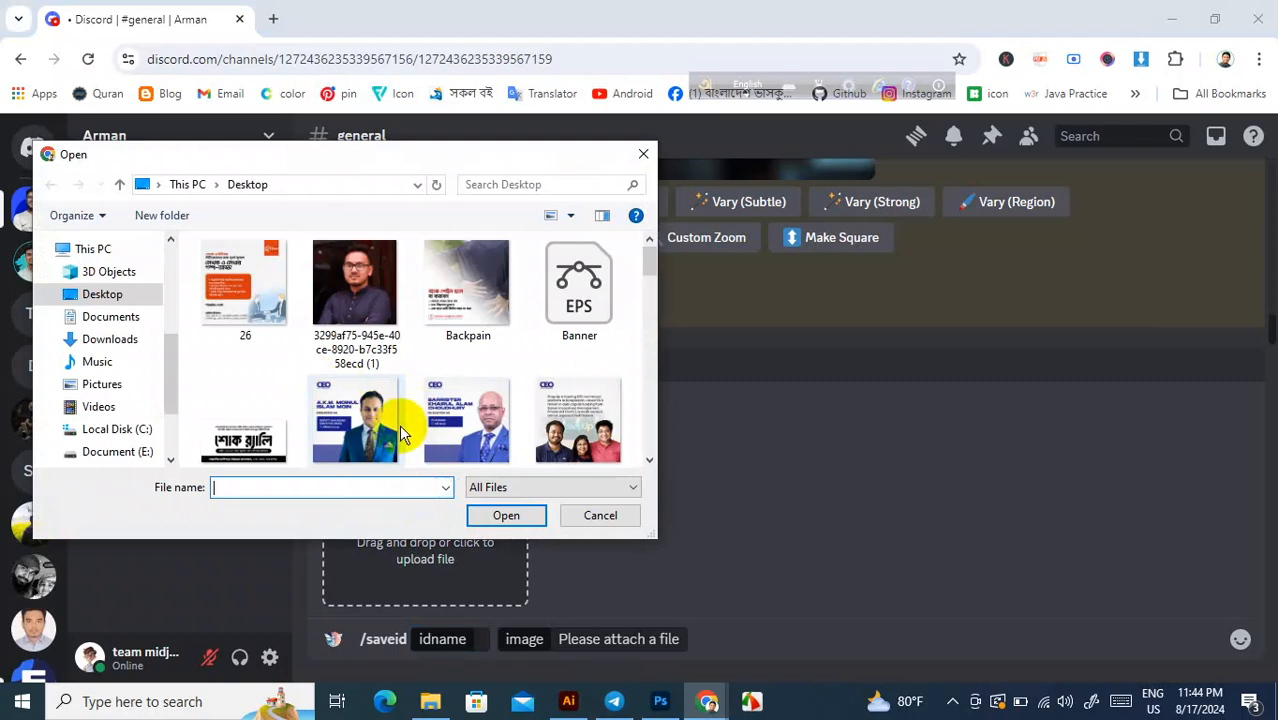
click(349, 286)
click(503, 515)
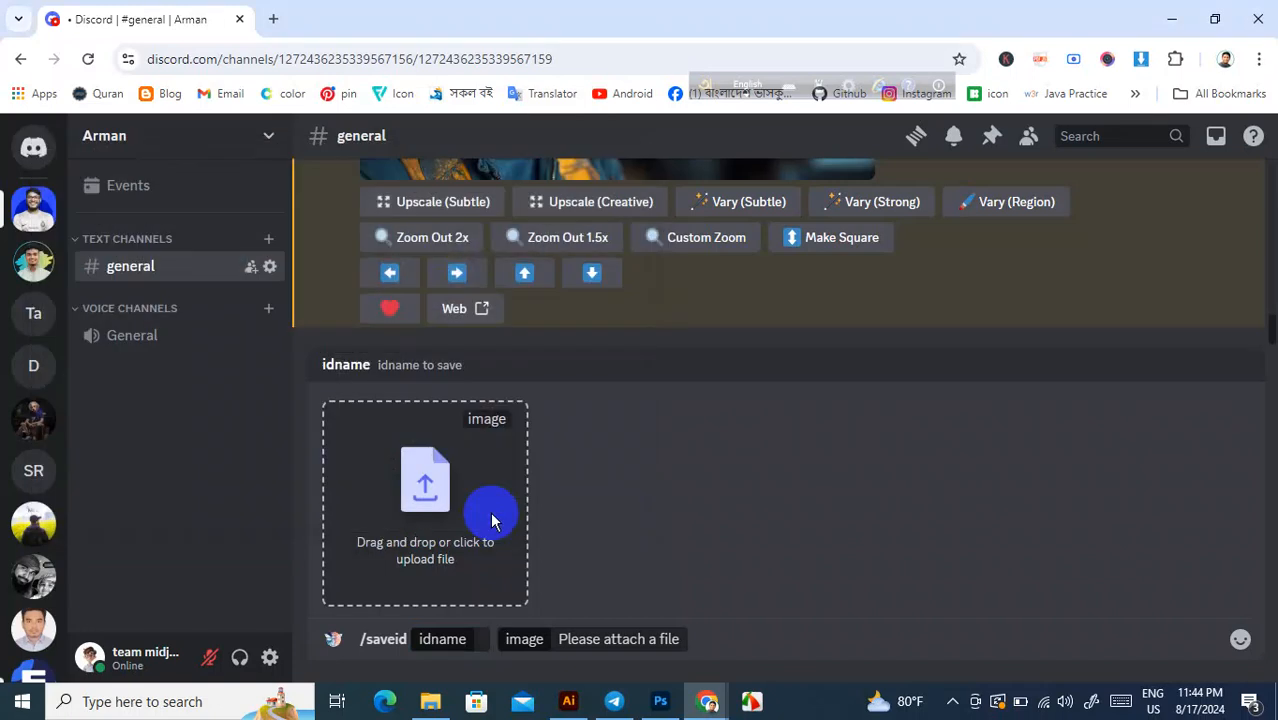
Step: Set the idname of the /saveid command to "faceswap" and submit it
click(483, 639)
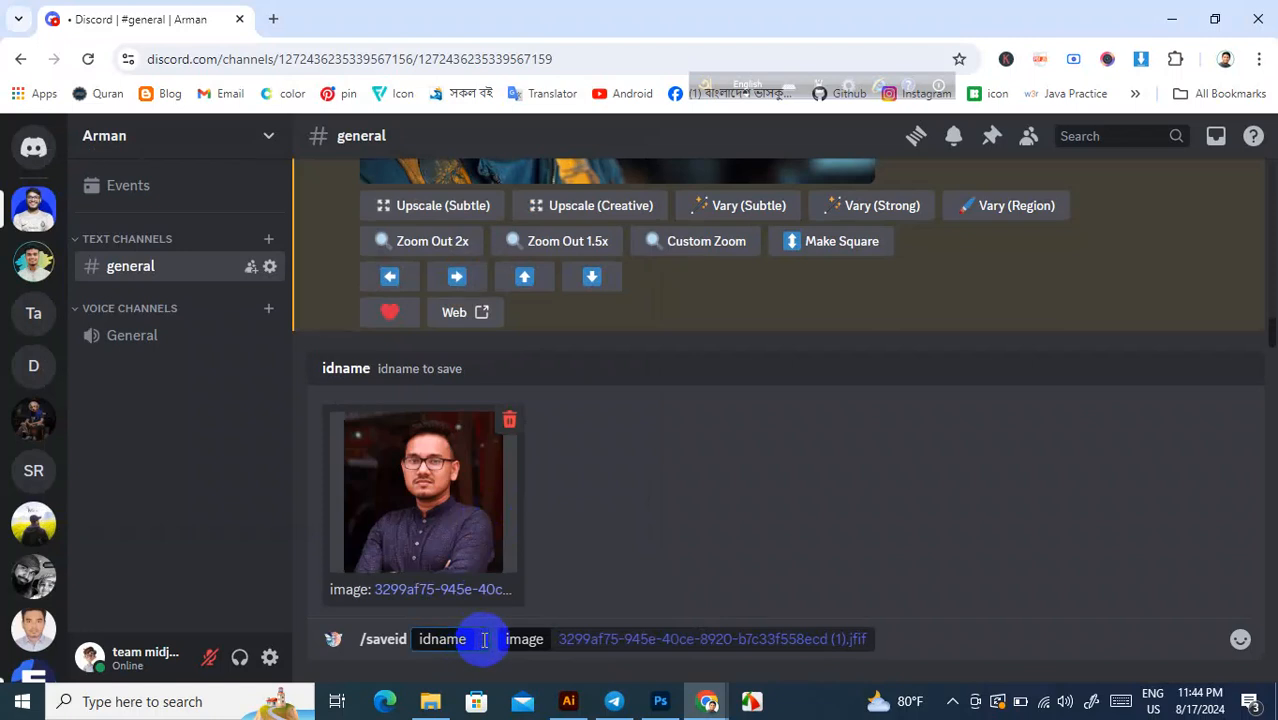
text(Ta)
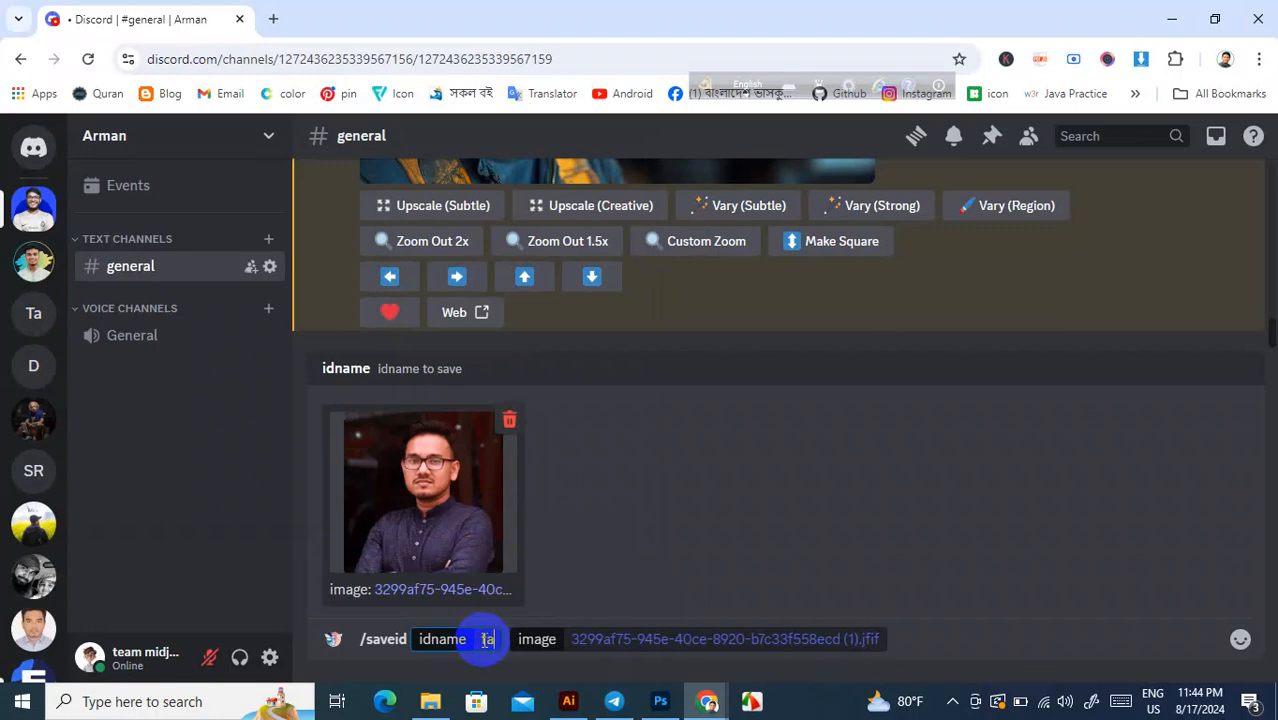
text(ceswap)
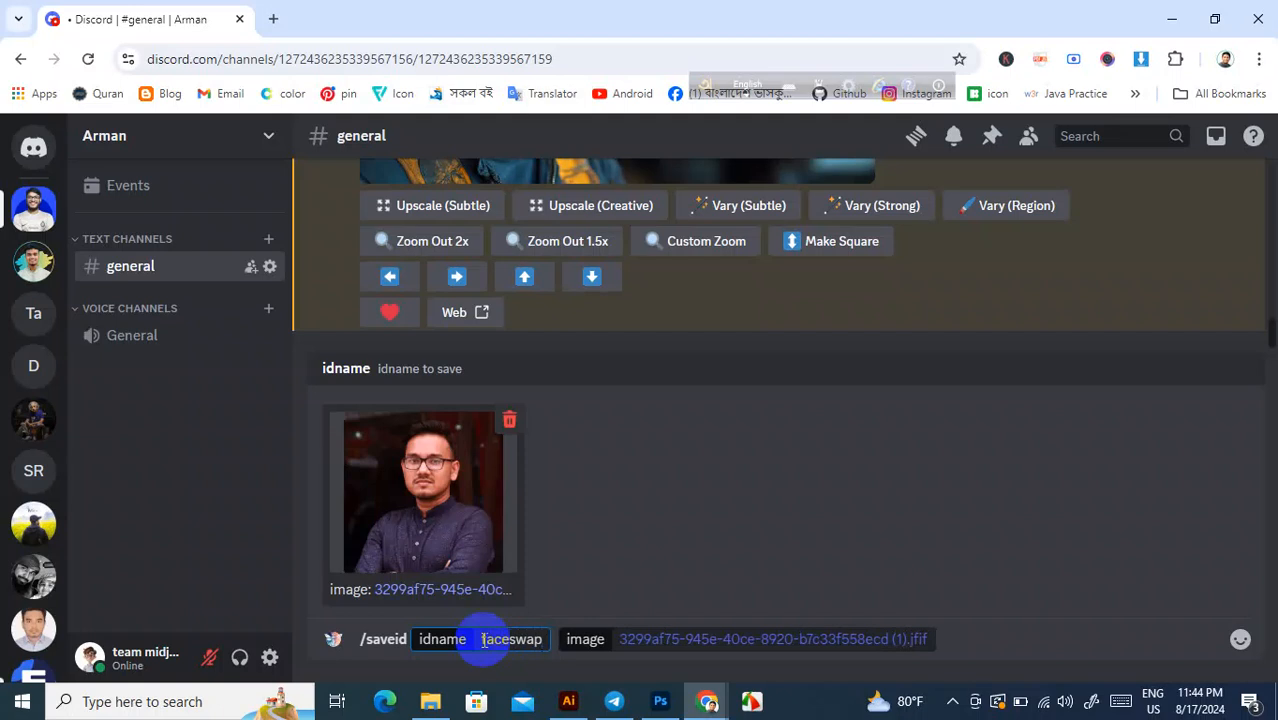
key(Return)
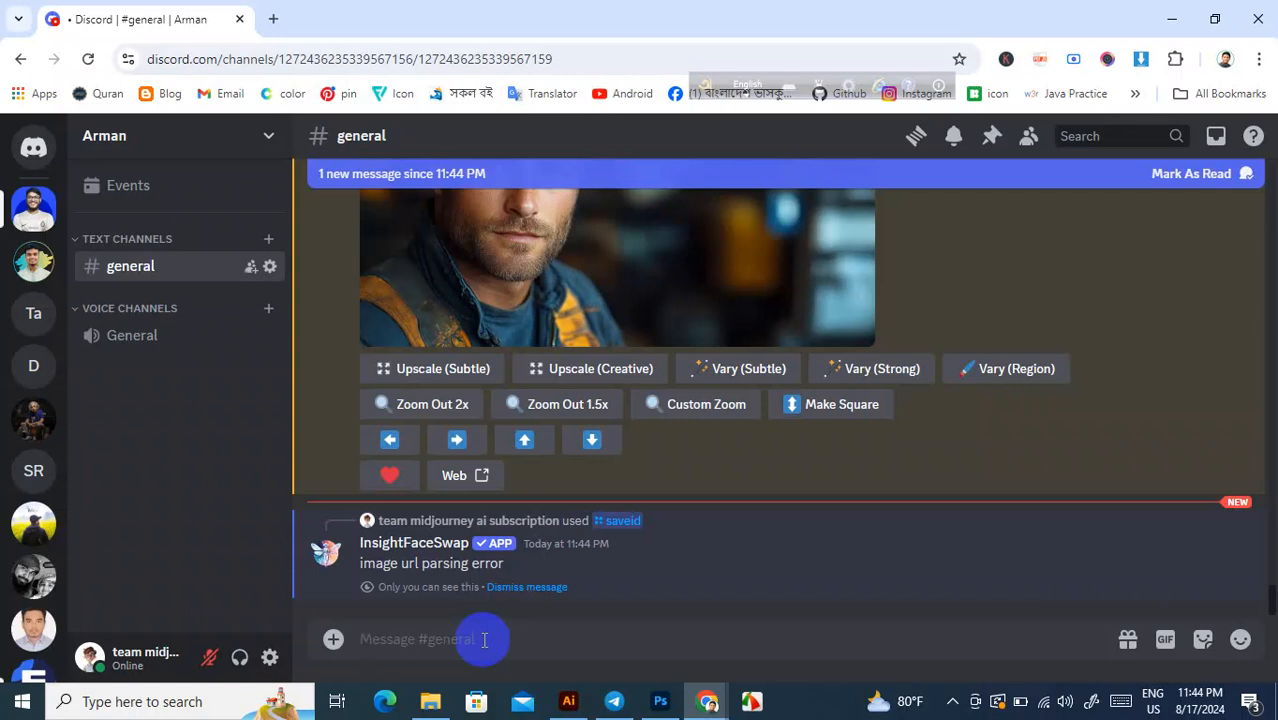
Step: Generate images with /imagine using the prompt "A male doctor with dress, close camera shot, Blurred background, 4K"
text(/)
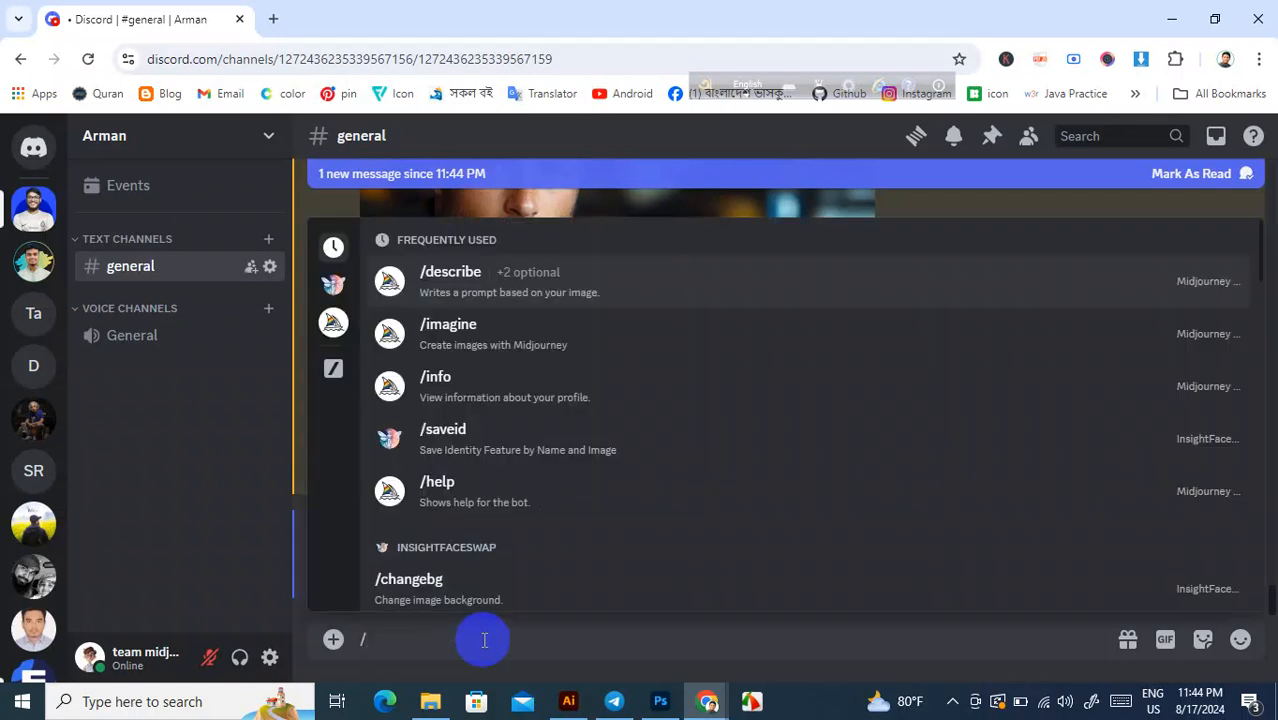
key(Down)
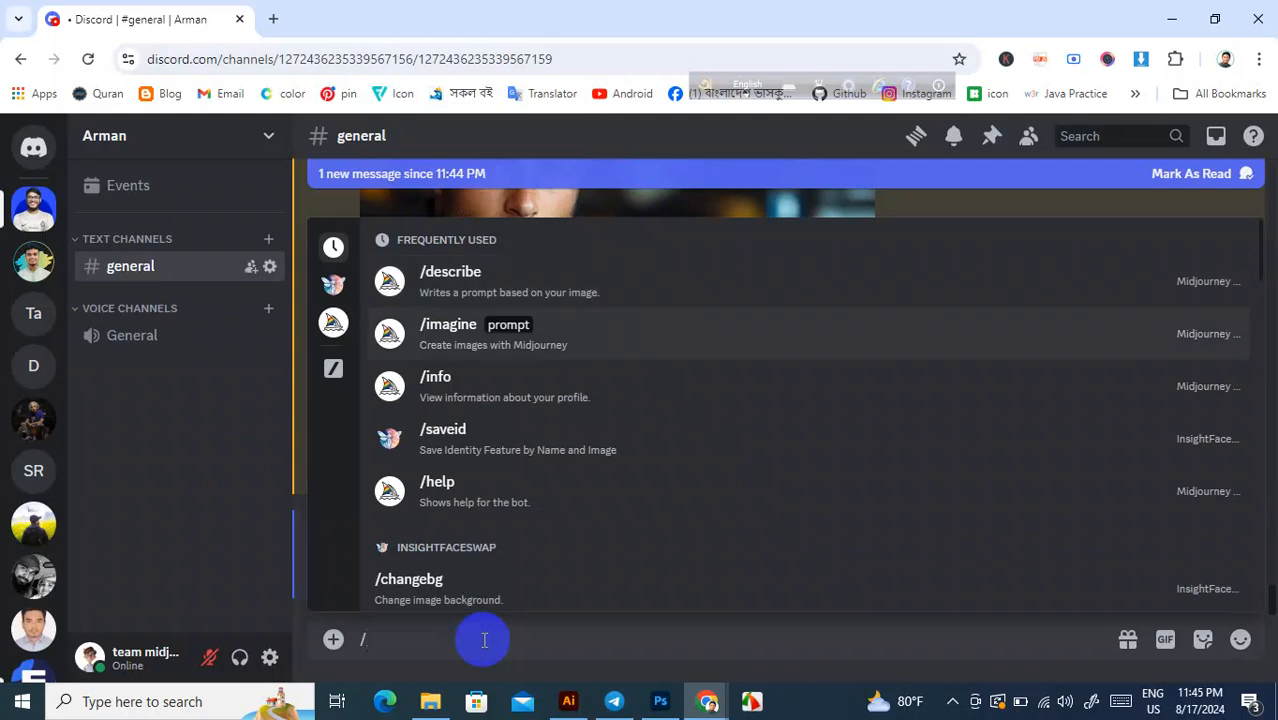
key(Return)
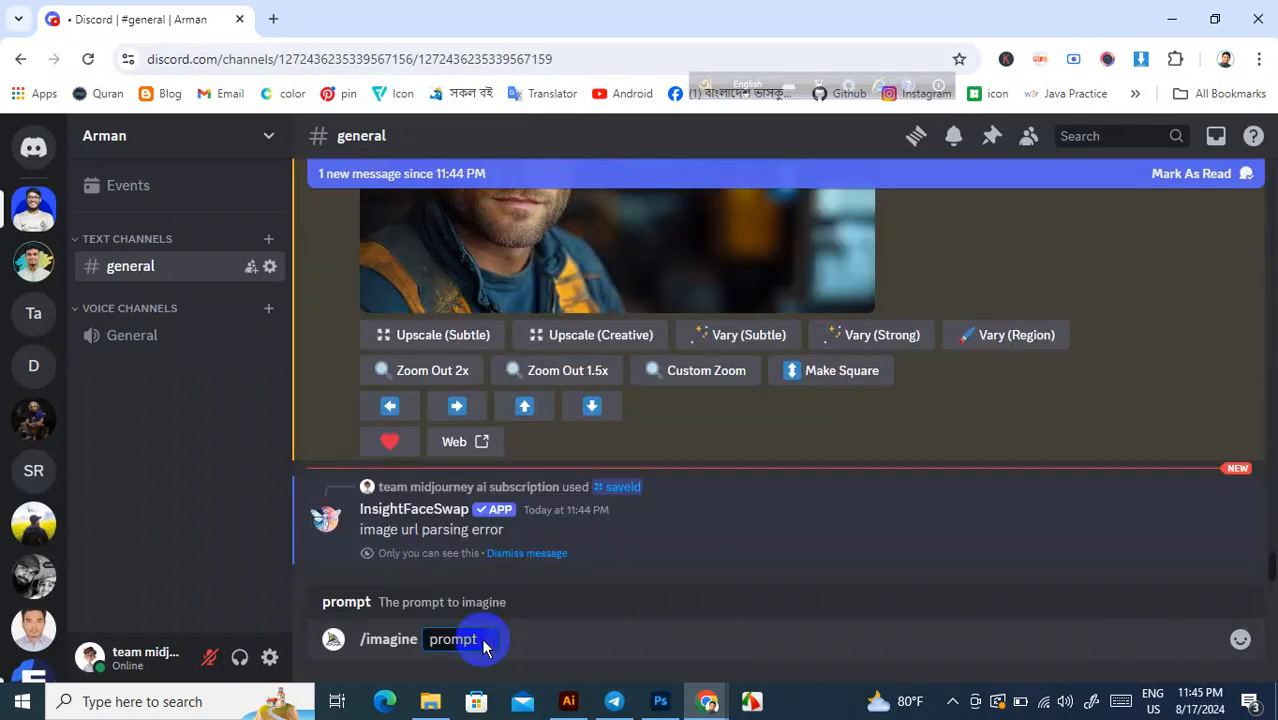
text(A male doctor)
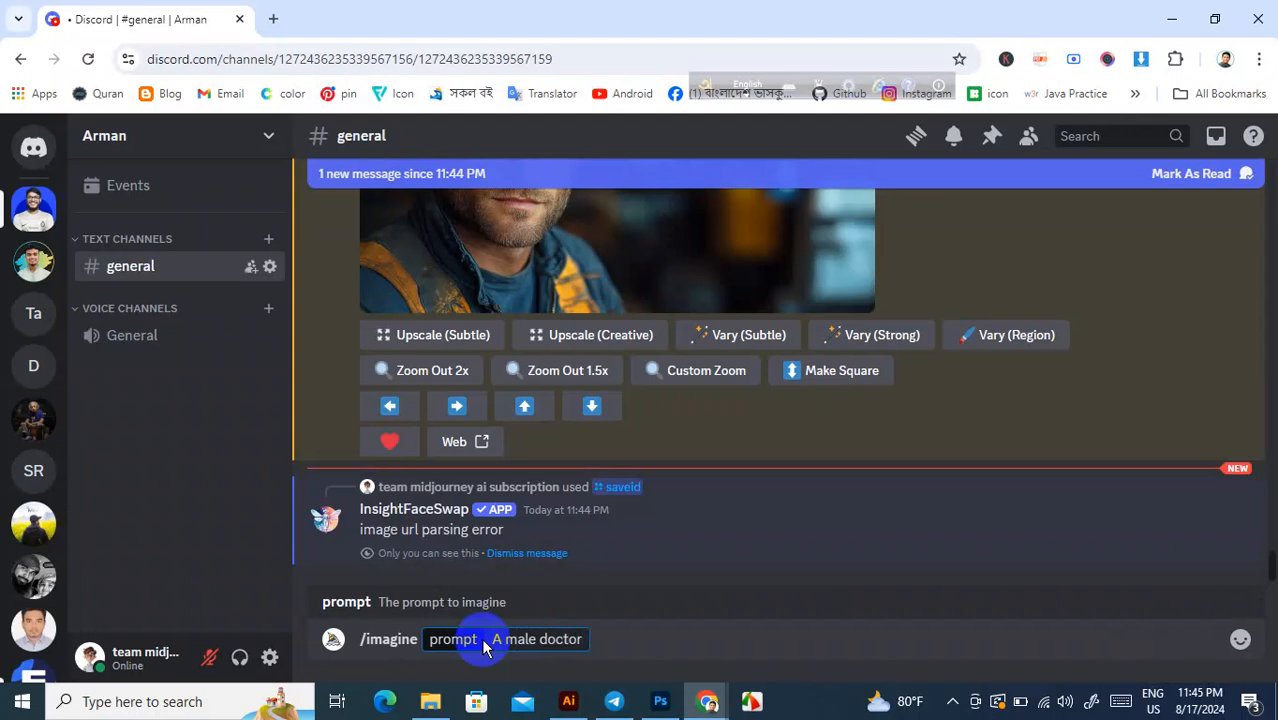
text( with dre)
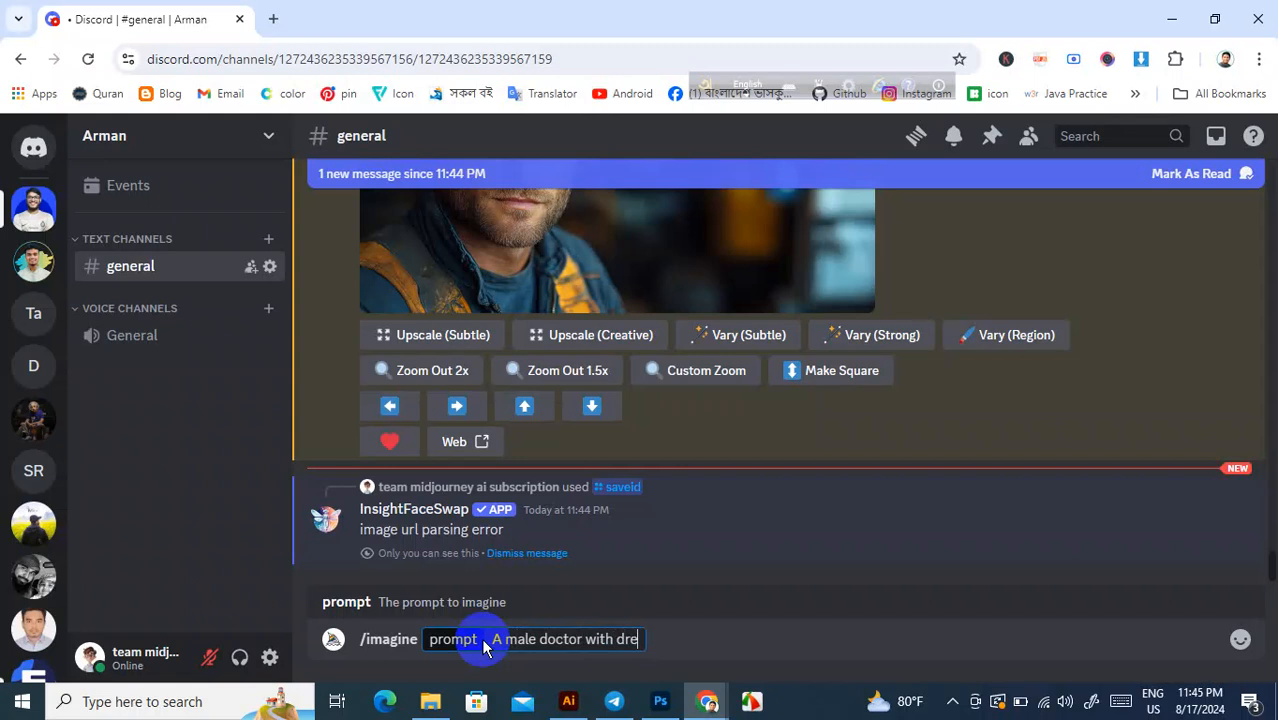
text(ss)
text(,)
text(close )
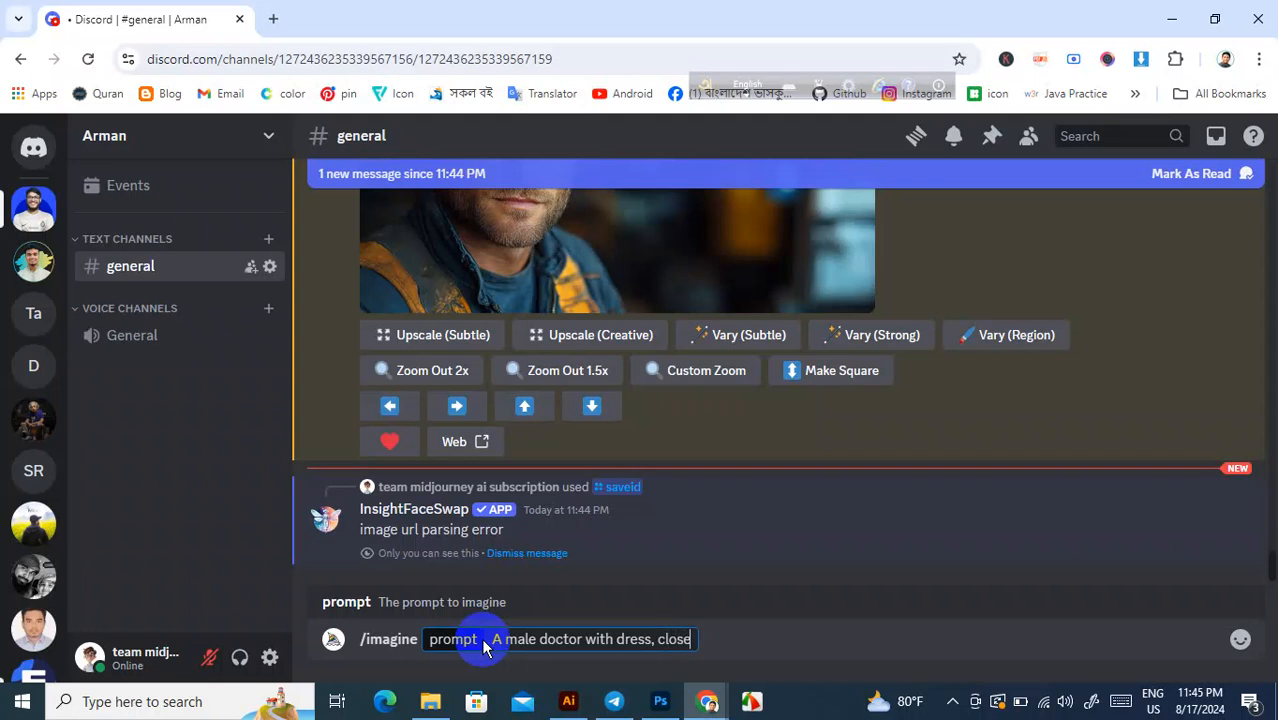
text(came)
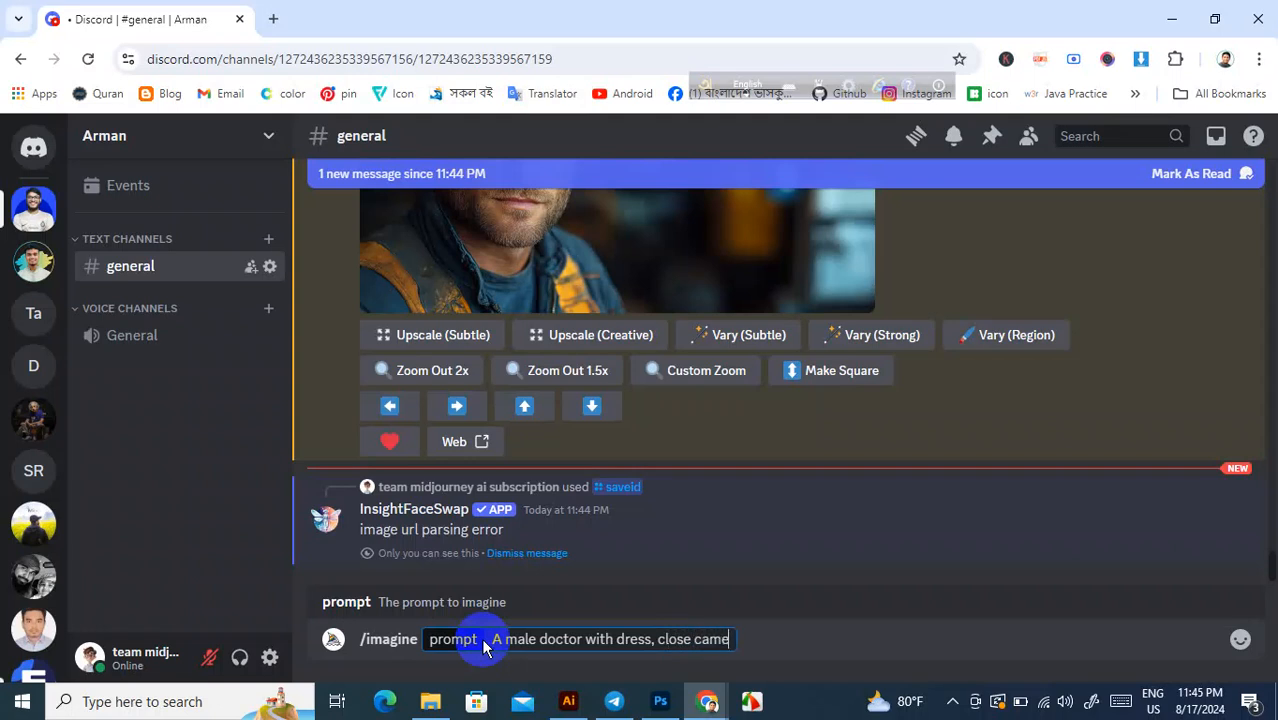
text(ra shot)
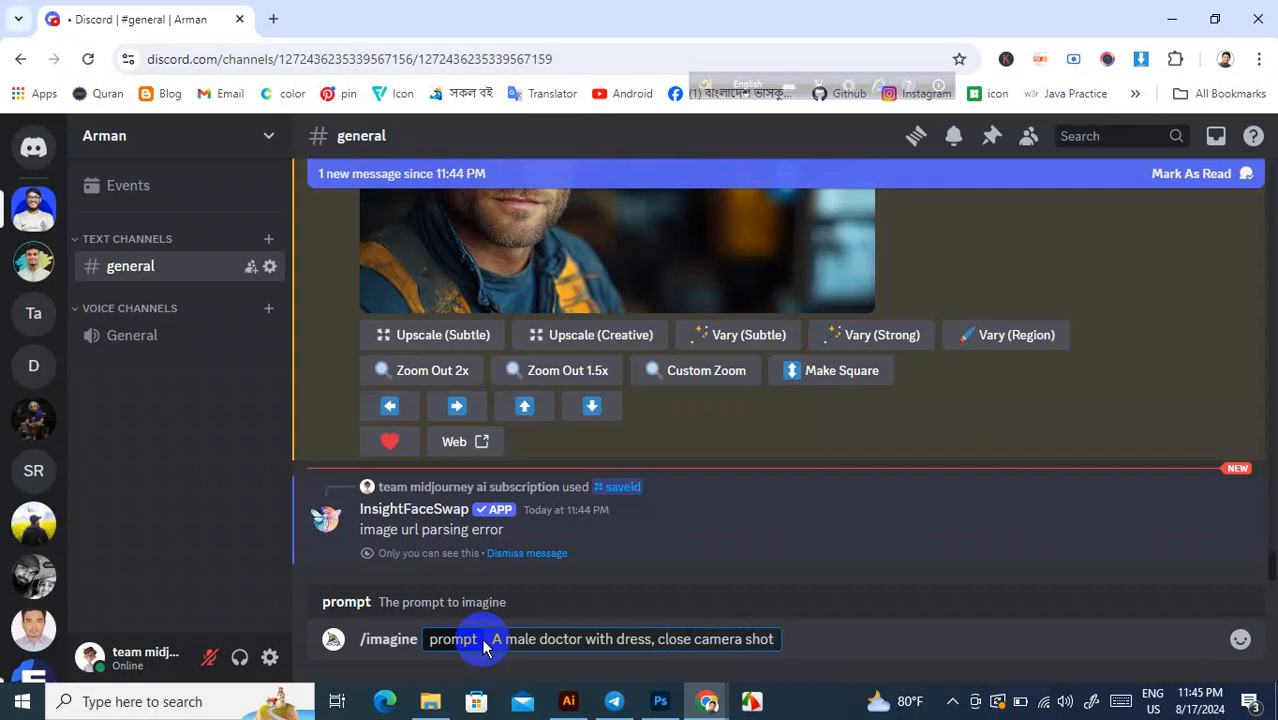
text(, Blurred background)
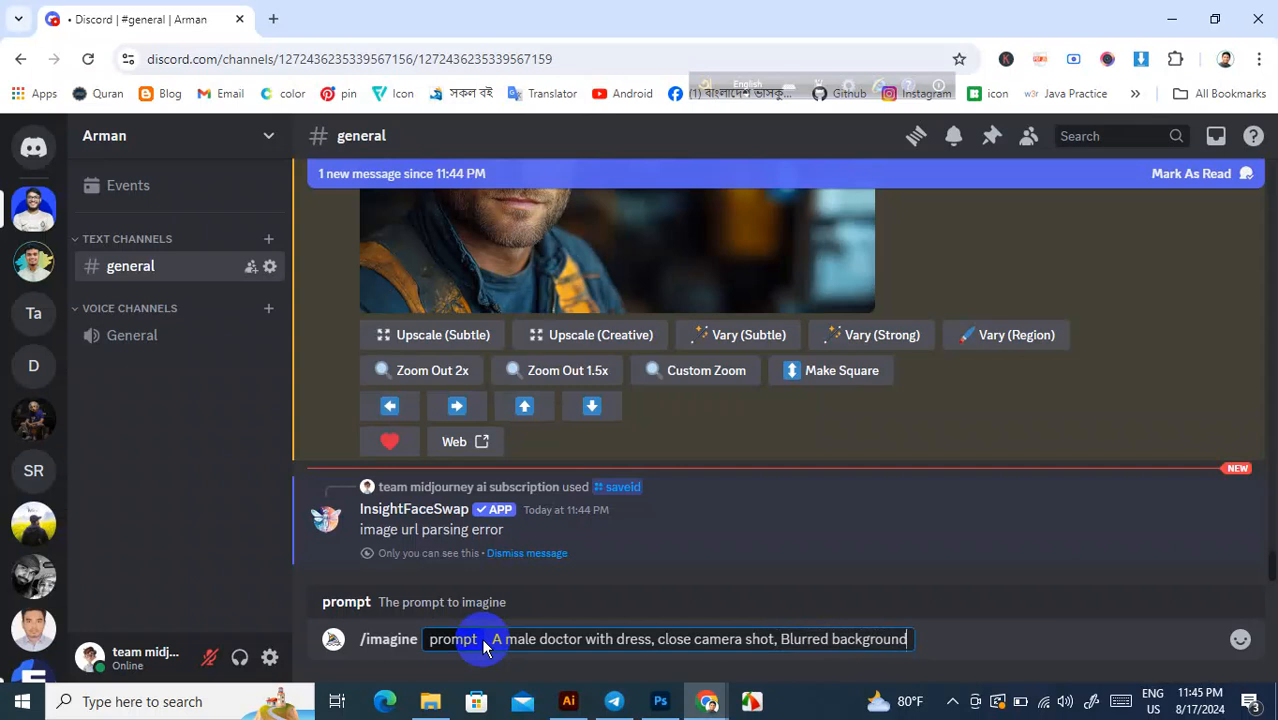
text(,)
text(4K)
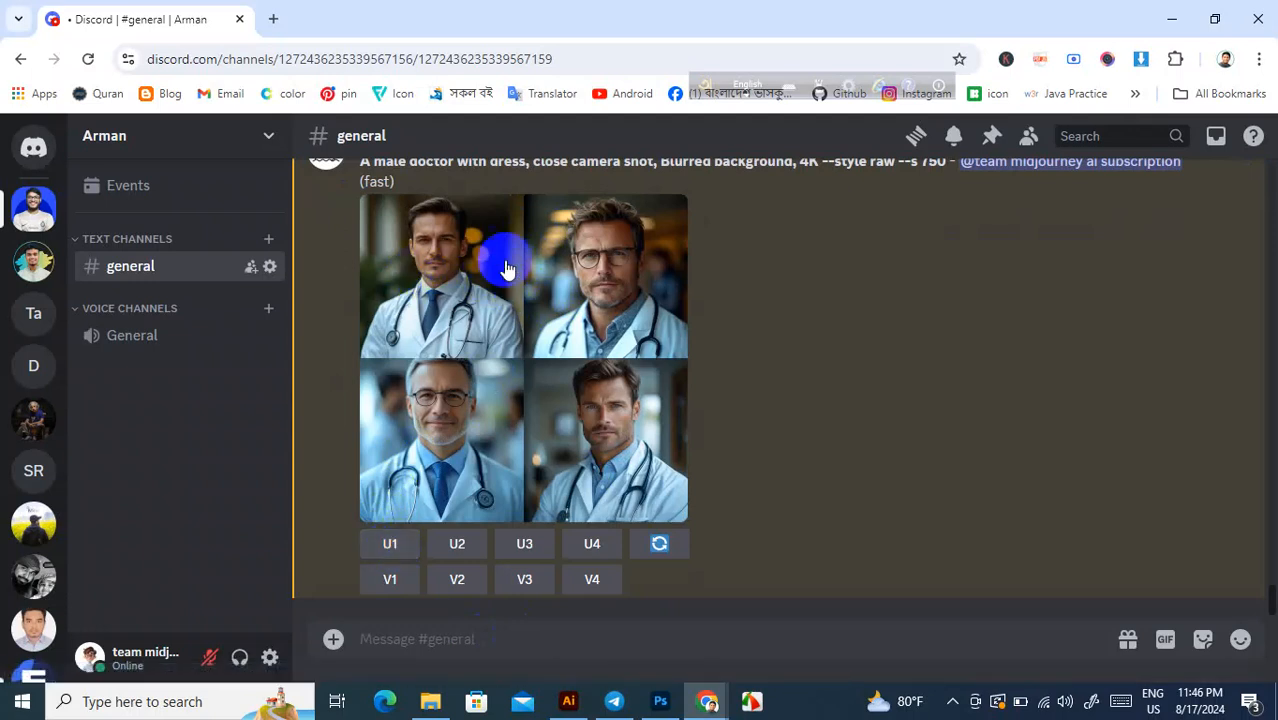
Step: Upscale the first doctor image of the generated grid
click(396, 544)
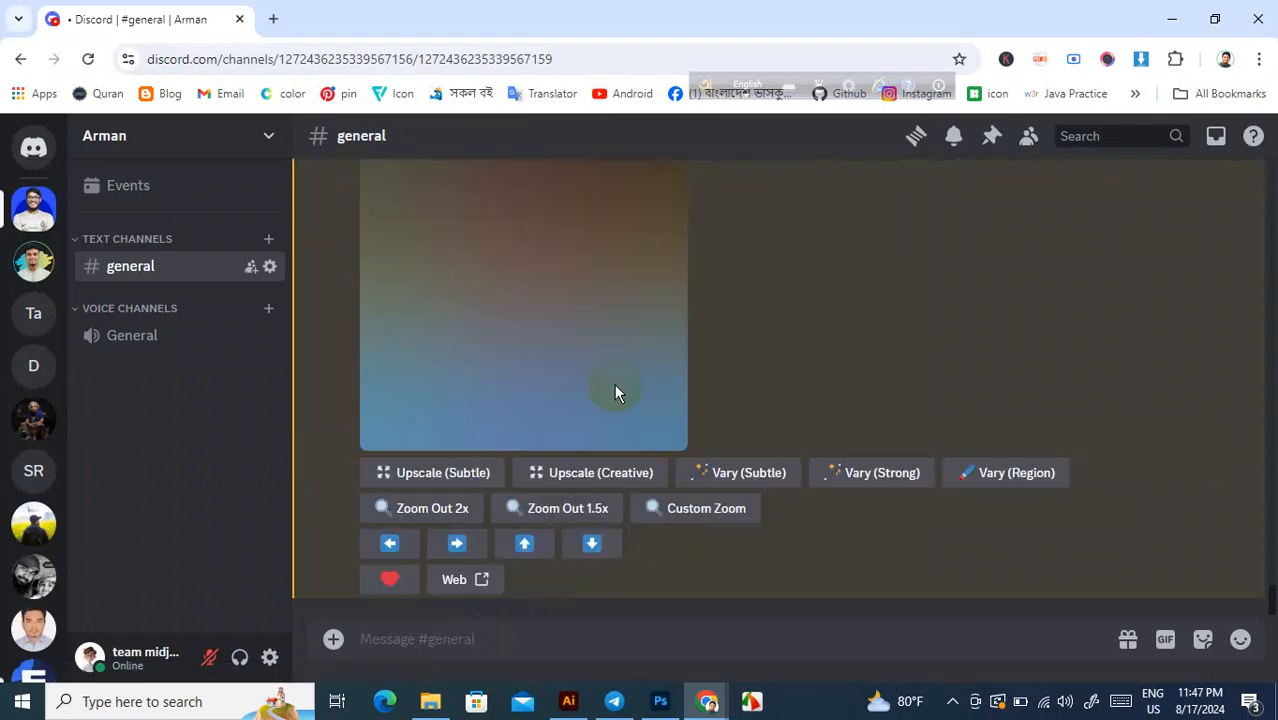
scroll(617, 394, up, 5)
scroll(615, 388, down, 5)
click(565, 258)
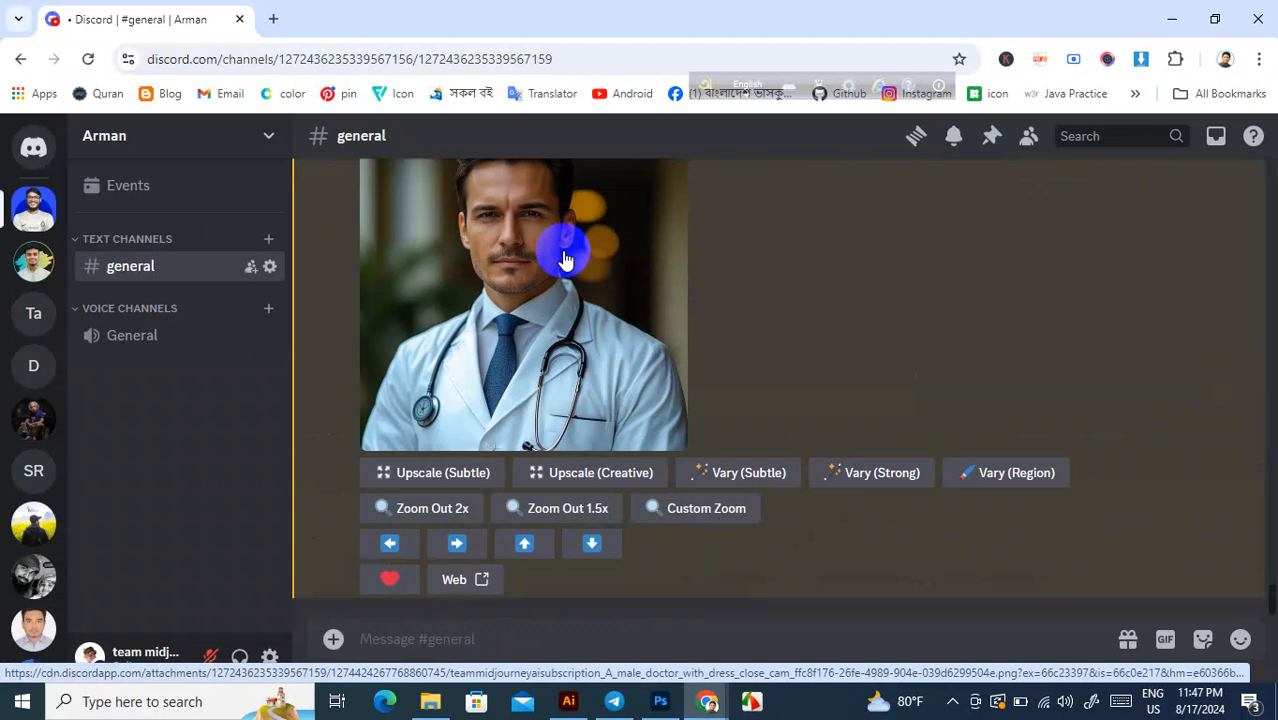
Step: Run the INSwapper face swap on the upscaled doctor image
right_click(564, 257)
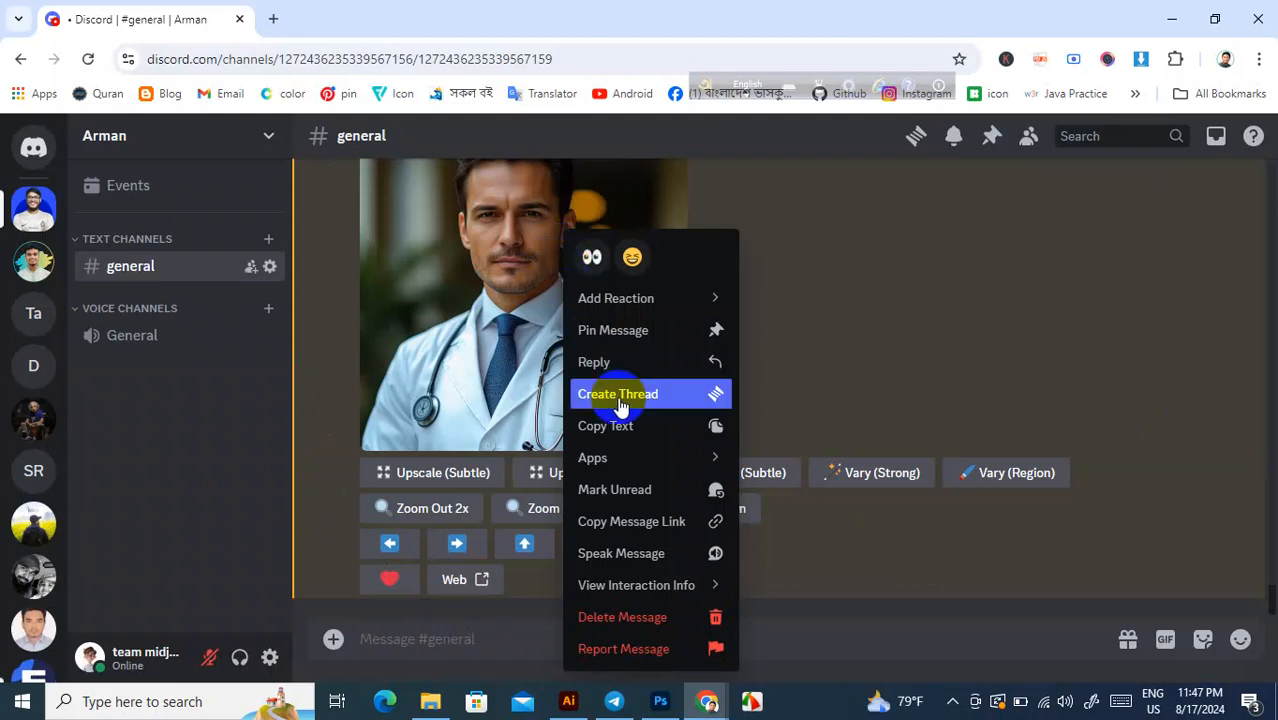
mouse_move(617, 455)
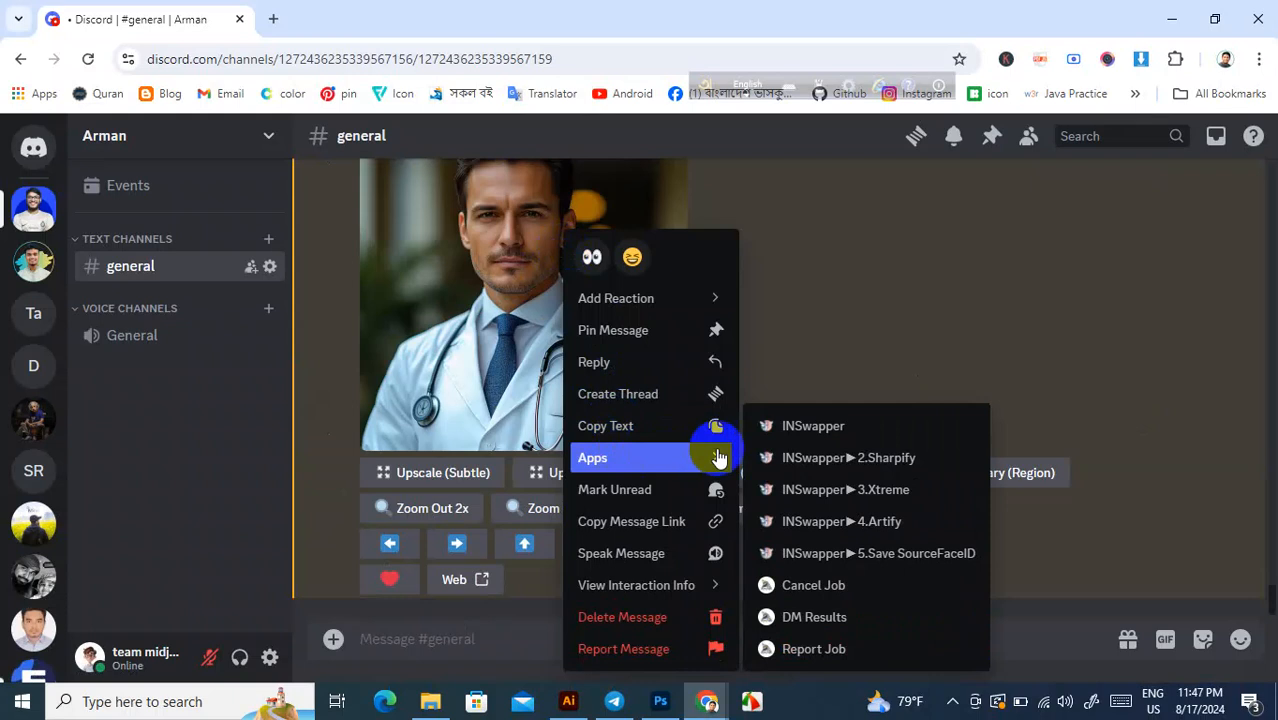
click(867, 428)
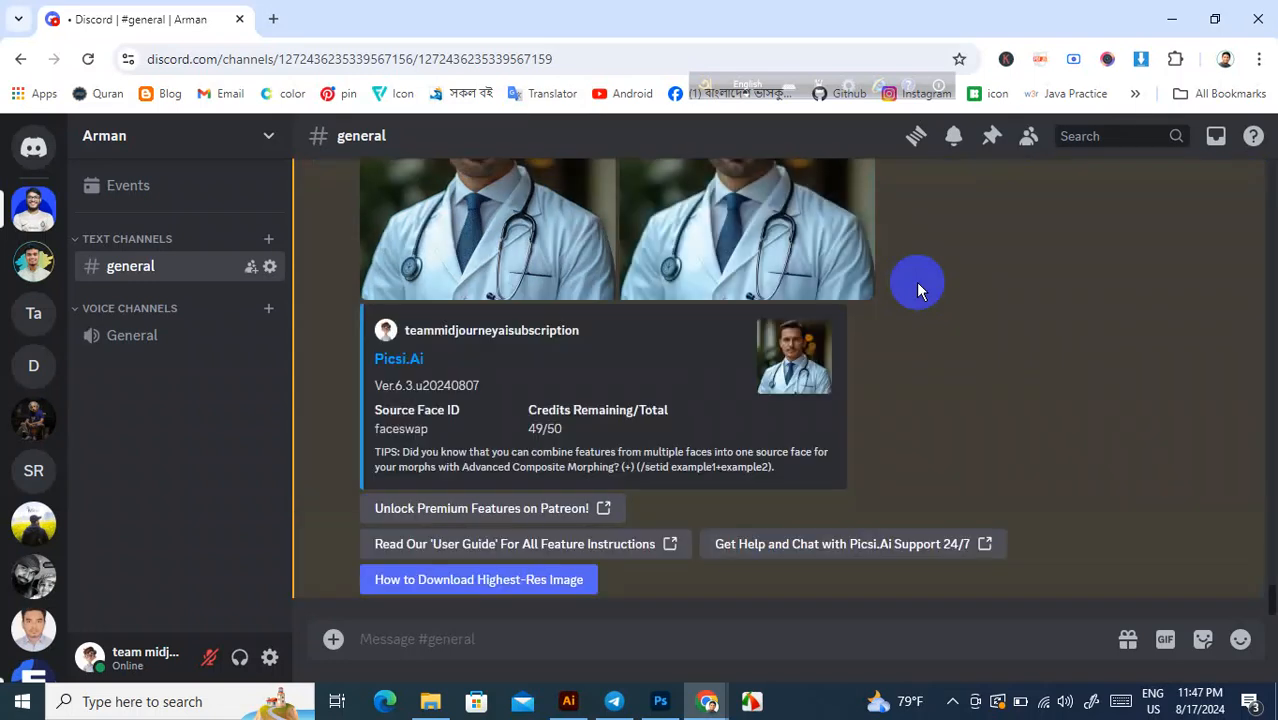
Step: Enlarge the first face-swapped doctor image and open it in its own browser tab
mouse_move(1273, 601)
mouse_down()
mouse_move(1274, 584)
mouse_move(1273, 598)
mouse_up()
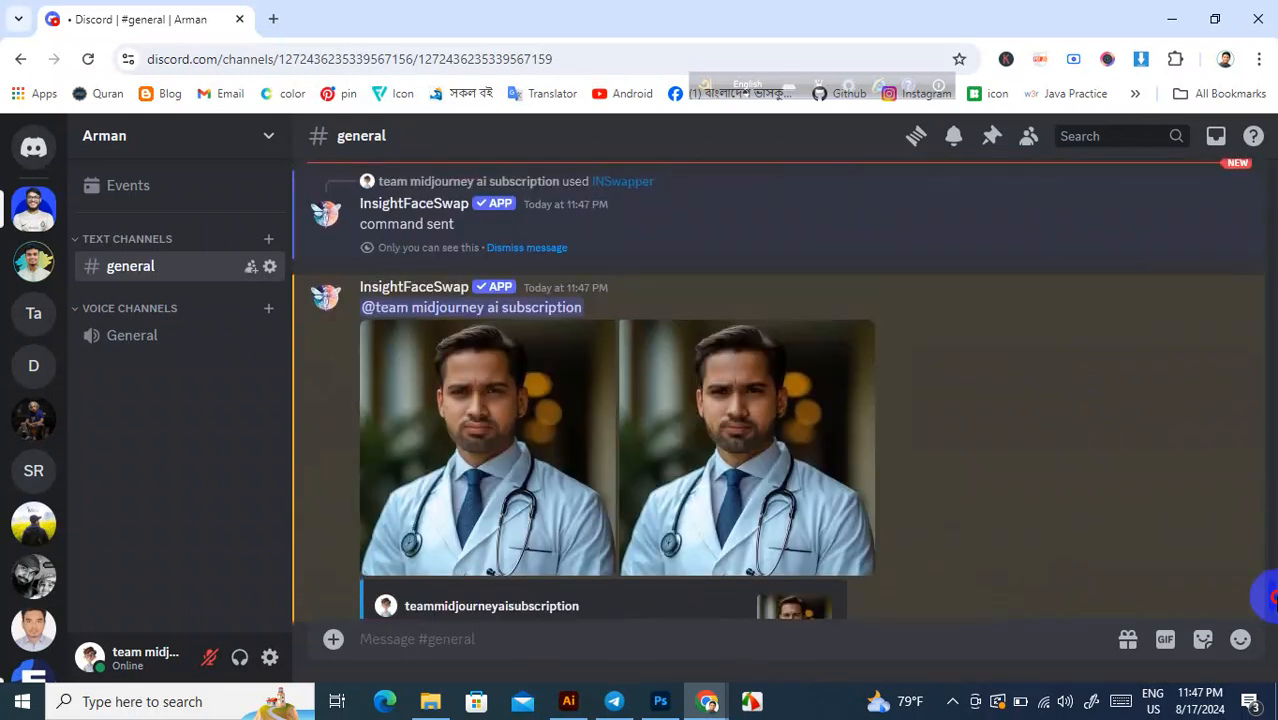
click(505, 452)
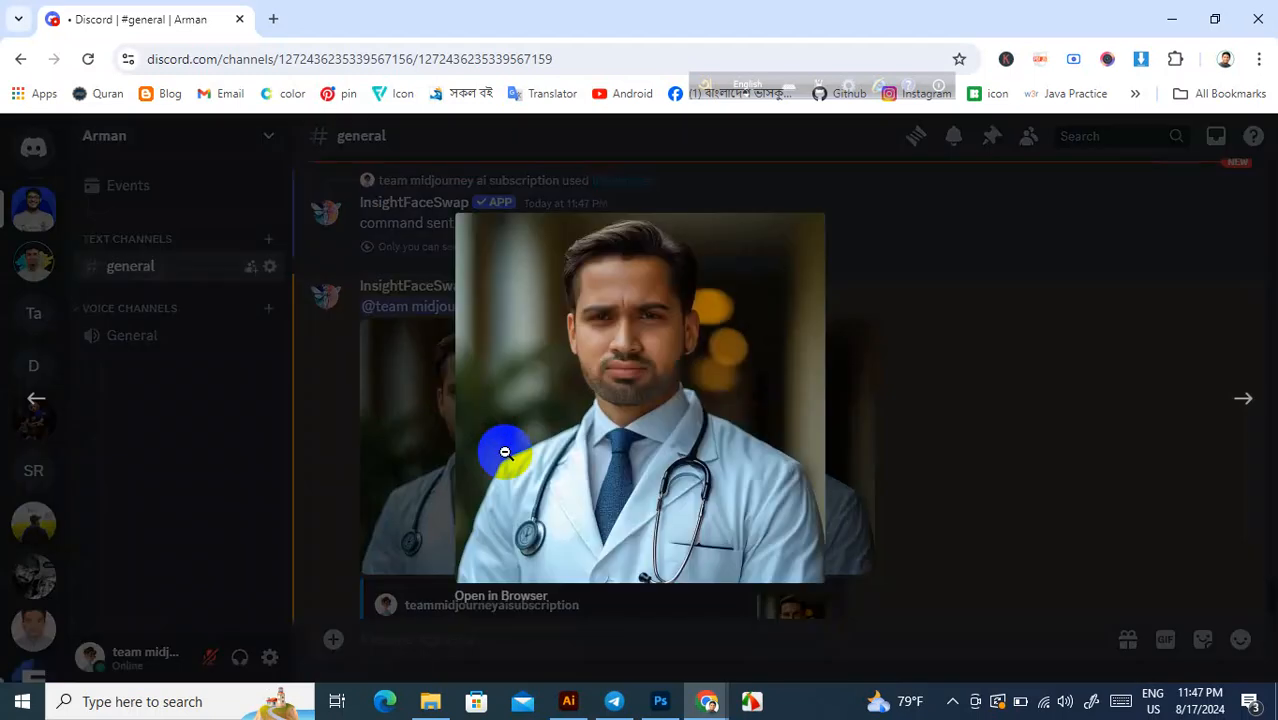
click(510, 596)
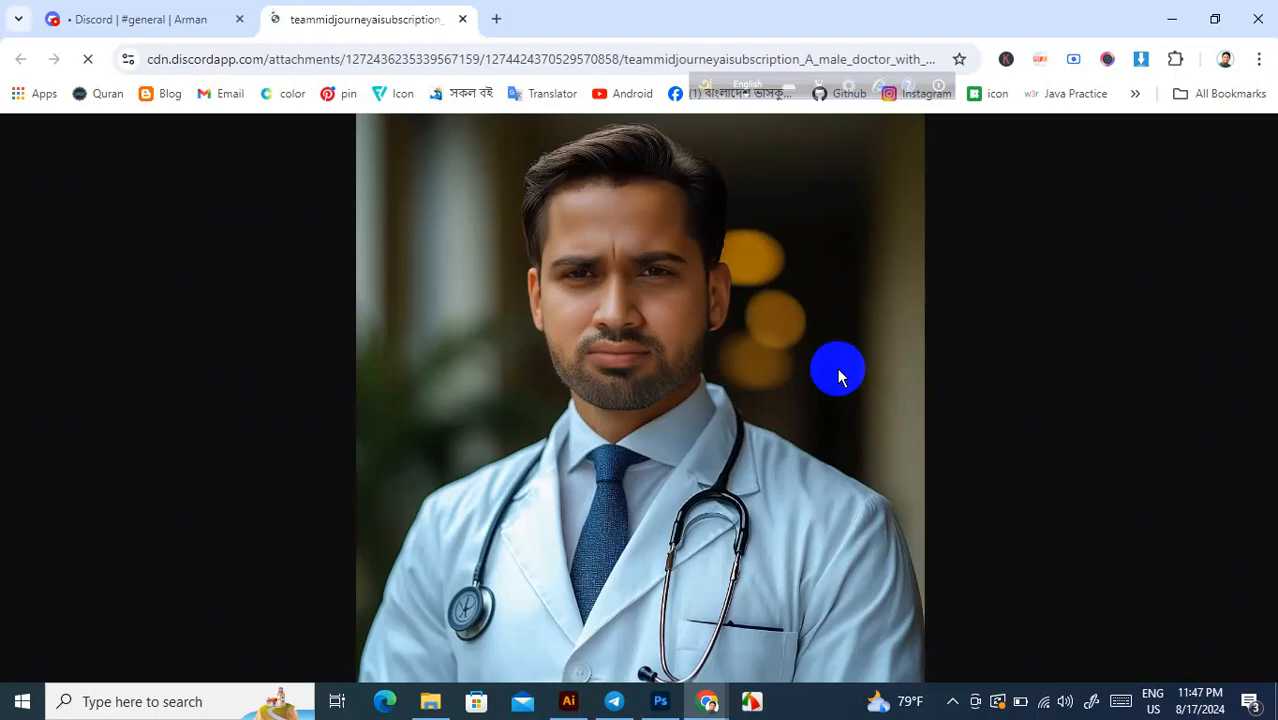
Step: Switch to the Desktop folder in File Explorer and view the original portrait photo to compare its face with the swapped result
mouse_move(432, 699)
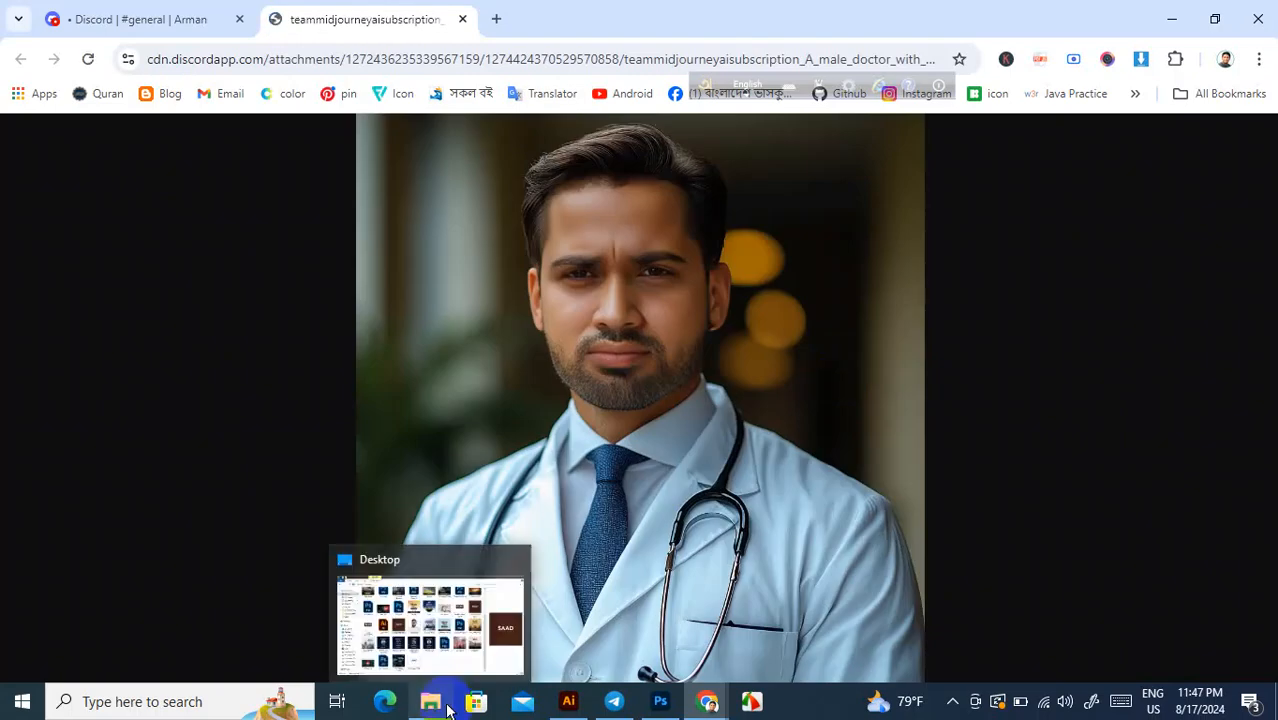
click(432, 640)
scroll(528, 314, up, 3)
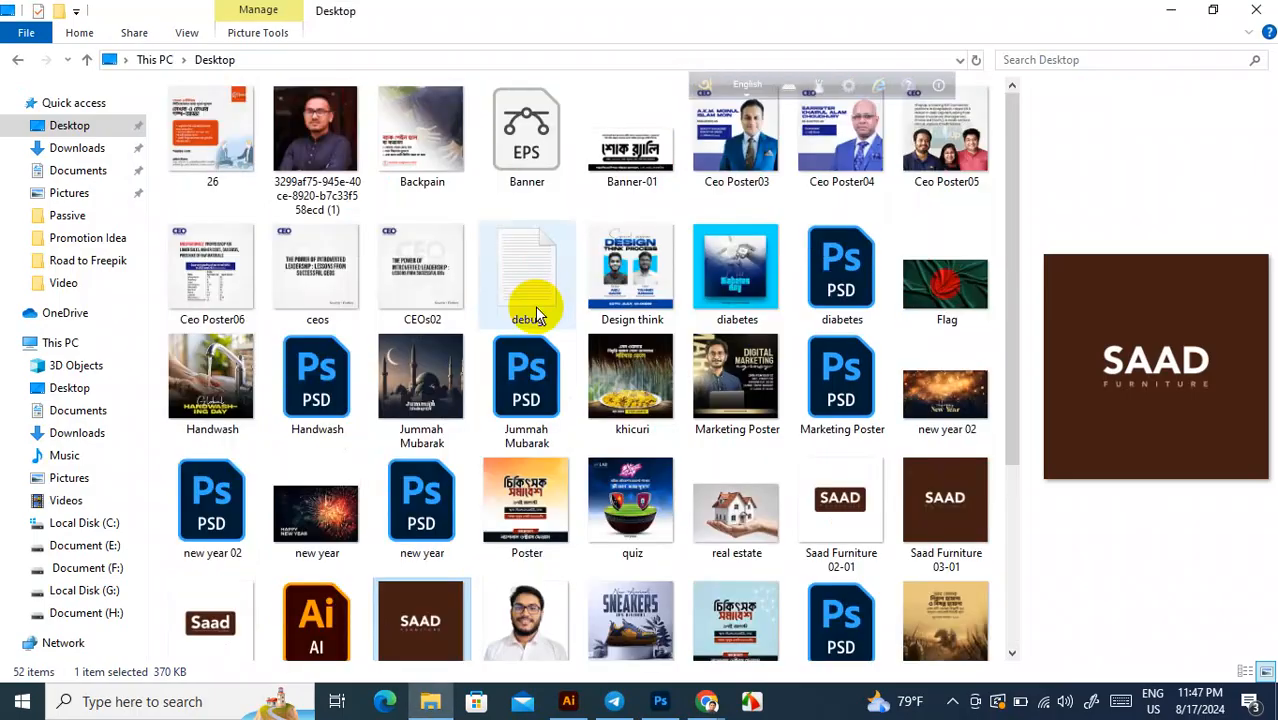
double_click(318, 148)
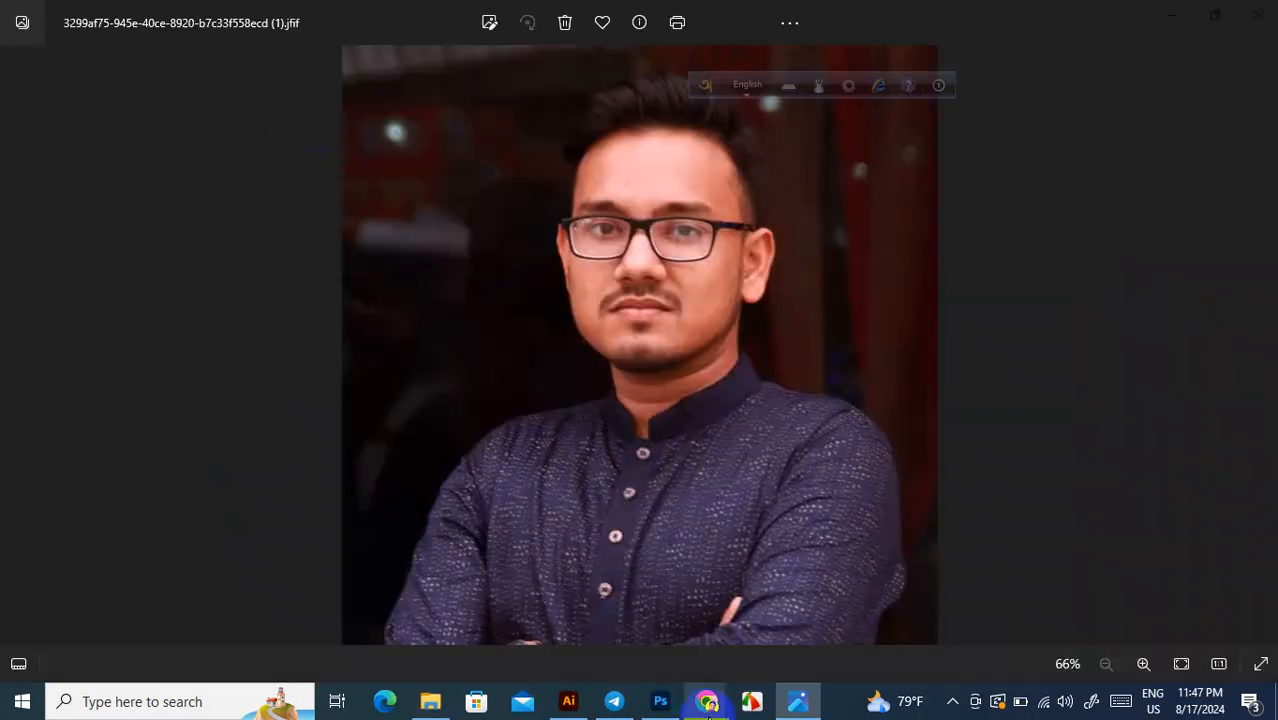
Step: Switch back to Chrome and save the face-swapped doctor image to the Desktop as a JPEG
mouse_move(708, 713)
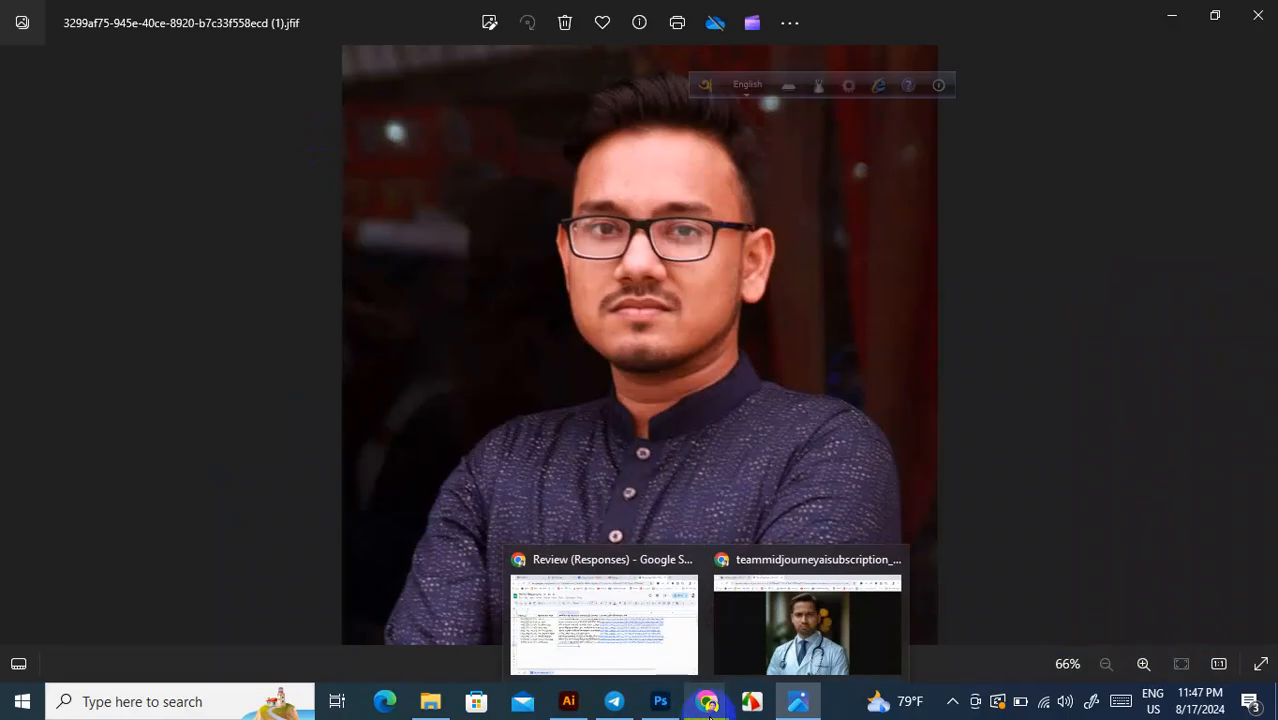
click(807, 625)
right_click(605, 301)
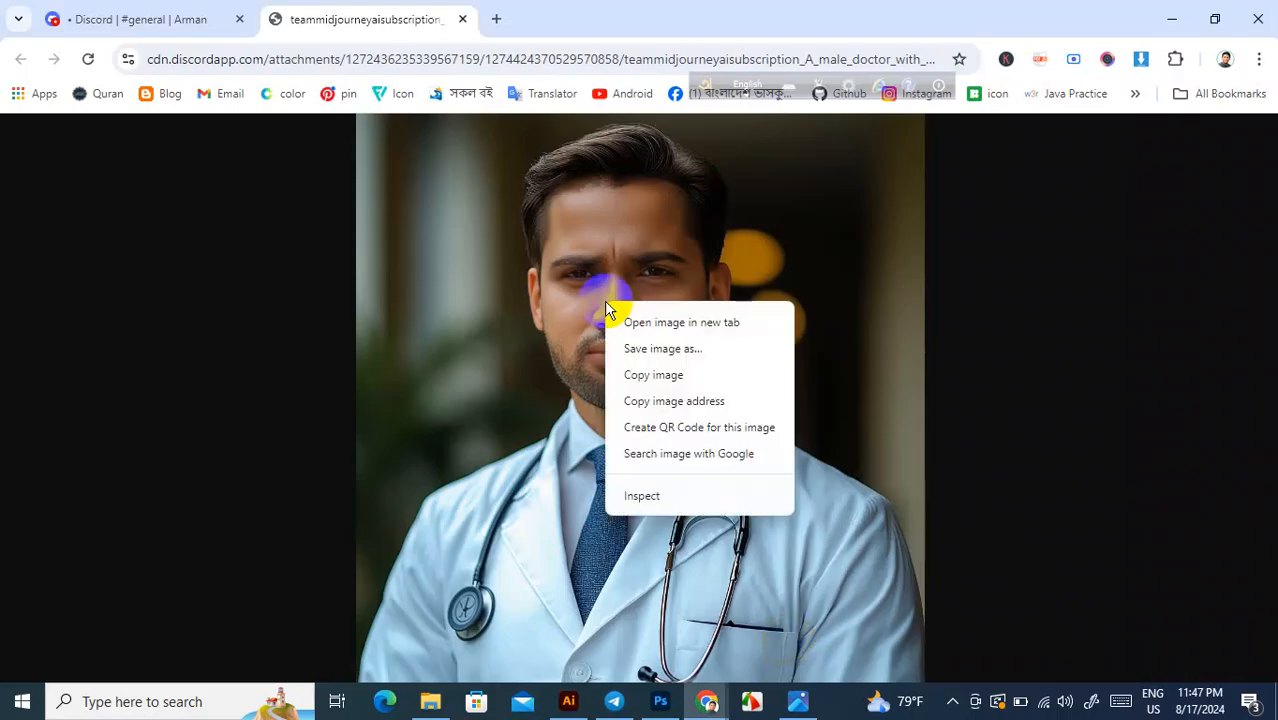
click(675, 350)
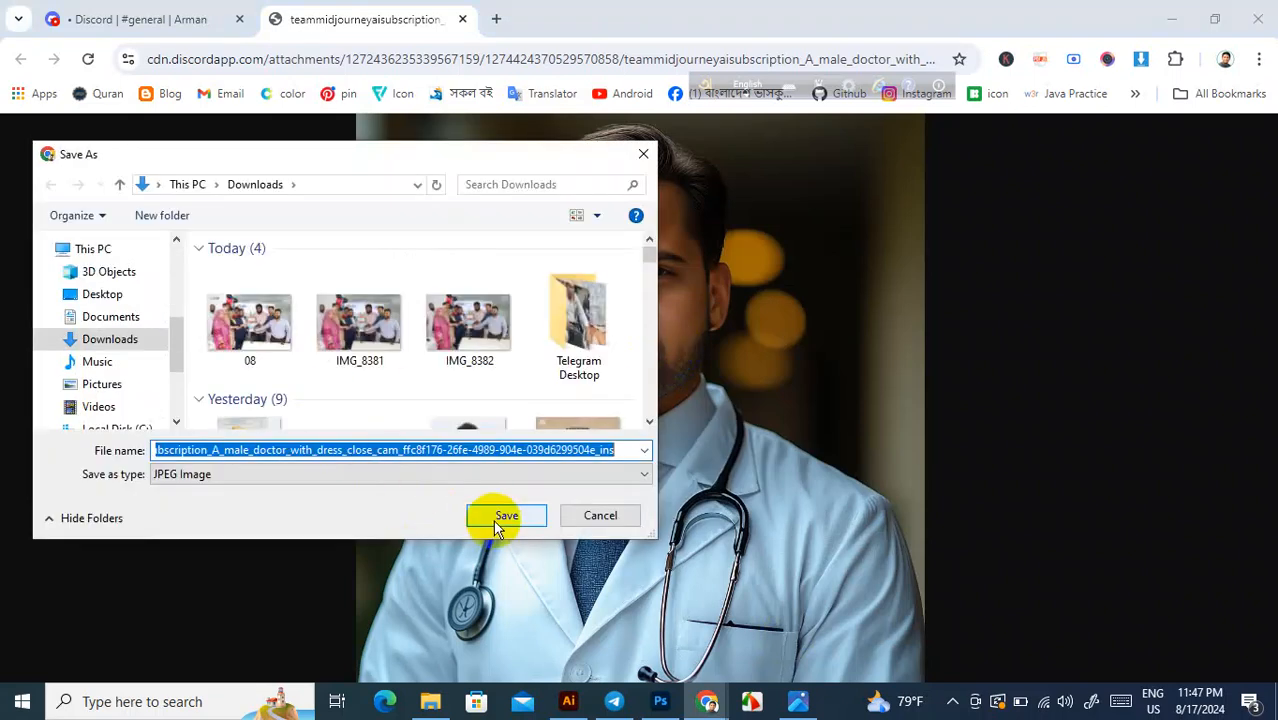
click(125, 294)
click(505, 518)
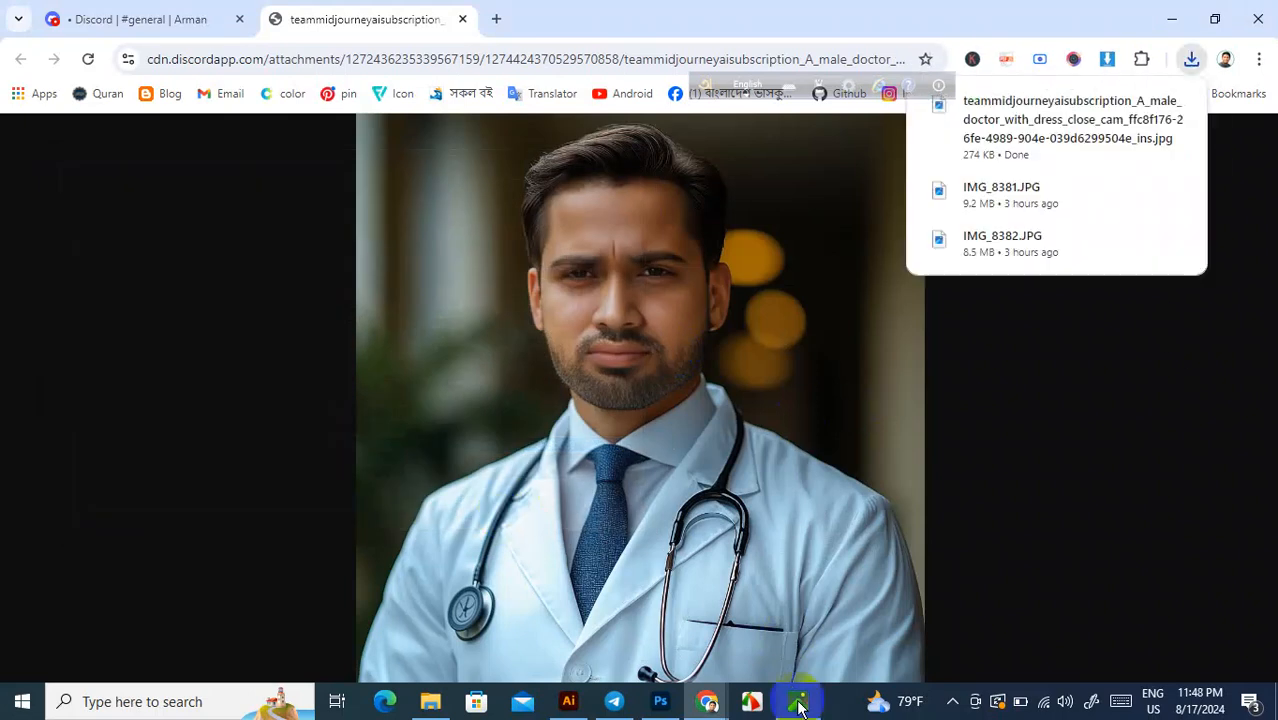
Step: Switch to the Photos window to view the original portrait, and minimize it when done
mouse_move(798, 706)
click(791, 590)
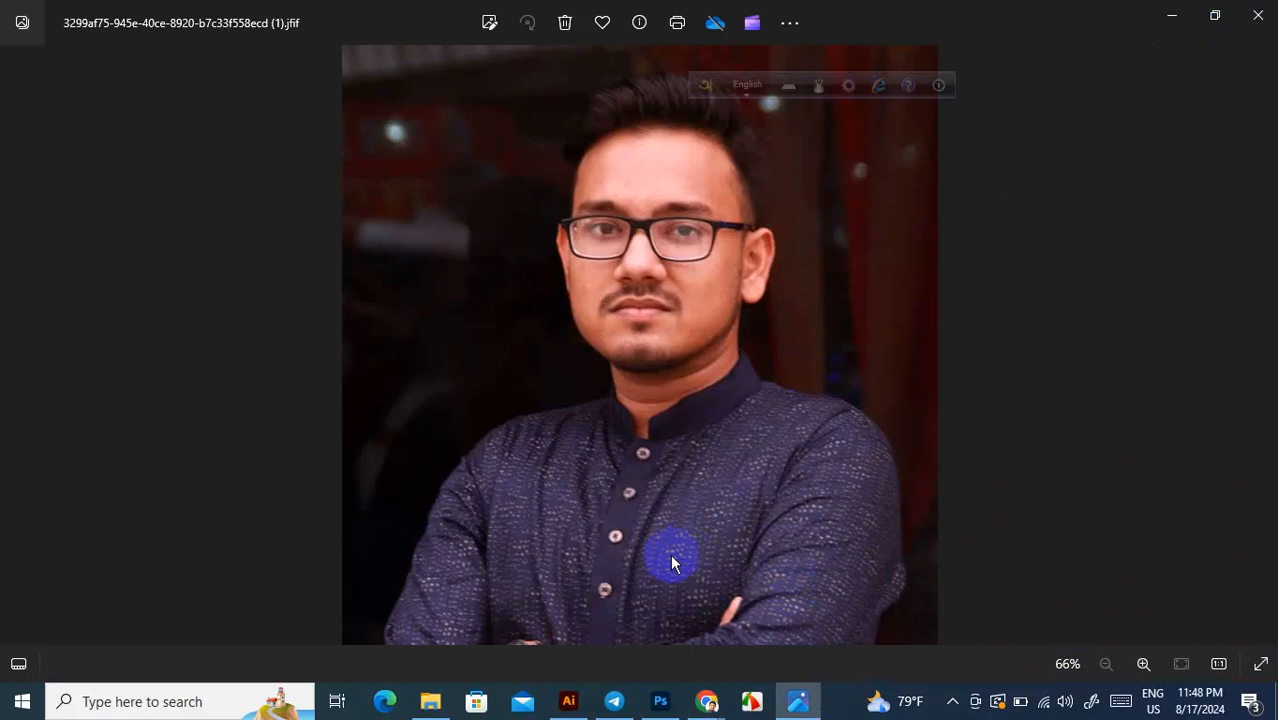
click(1168, 20)
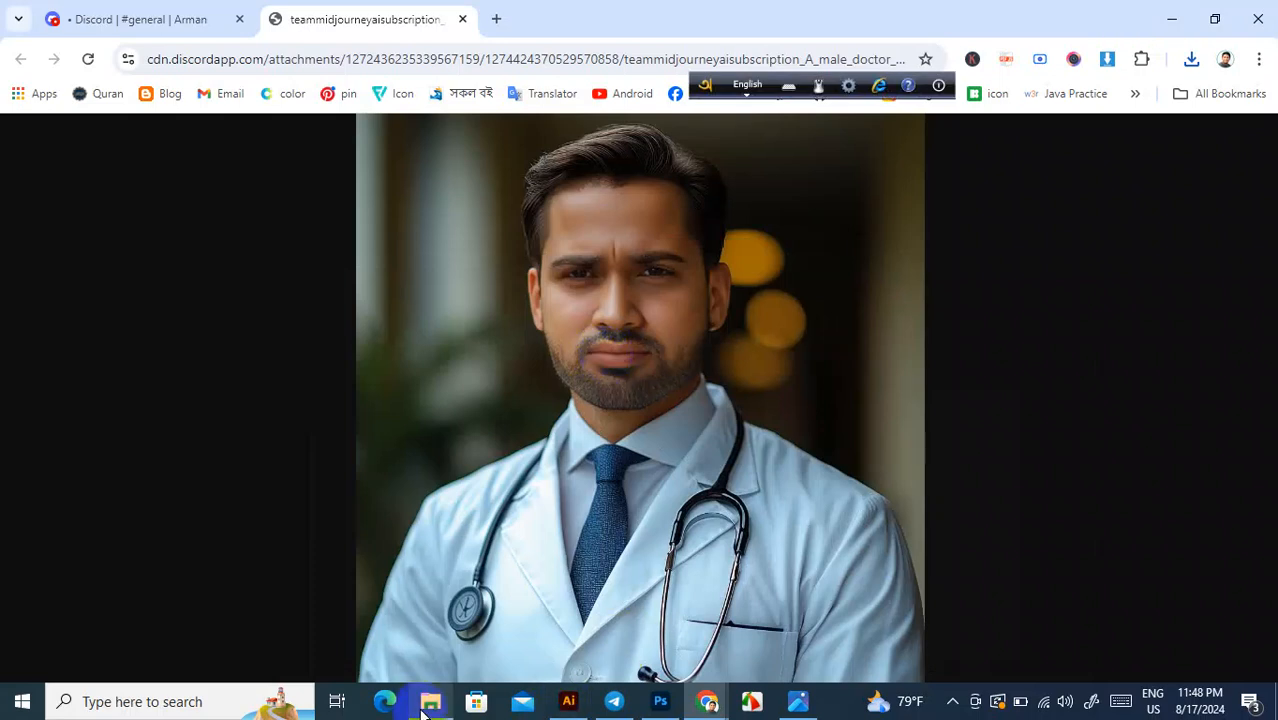
Step: Switch to the Desktop folder in File Explorer and open the saved face-swapped doctor image in Photos
mouse_move(424, 709)
click(428, 638)
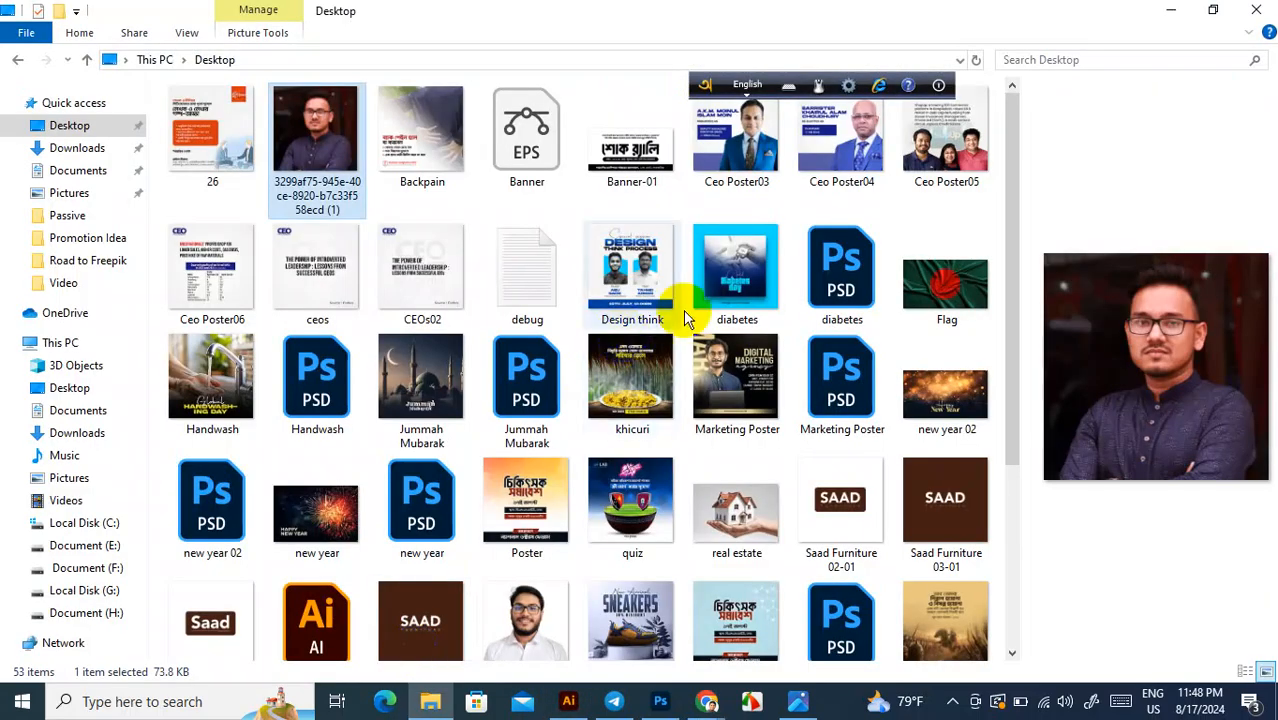
scroll(785, 462, down, 3)
click(632, 578)
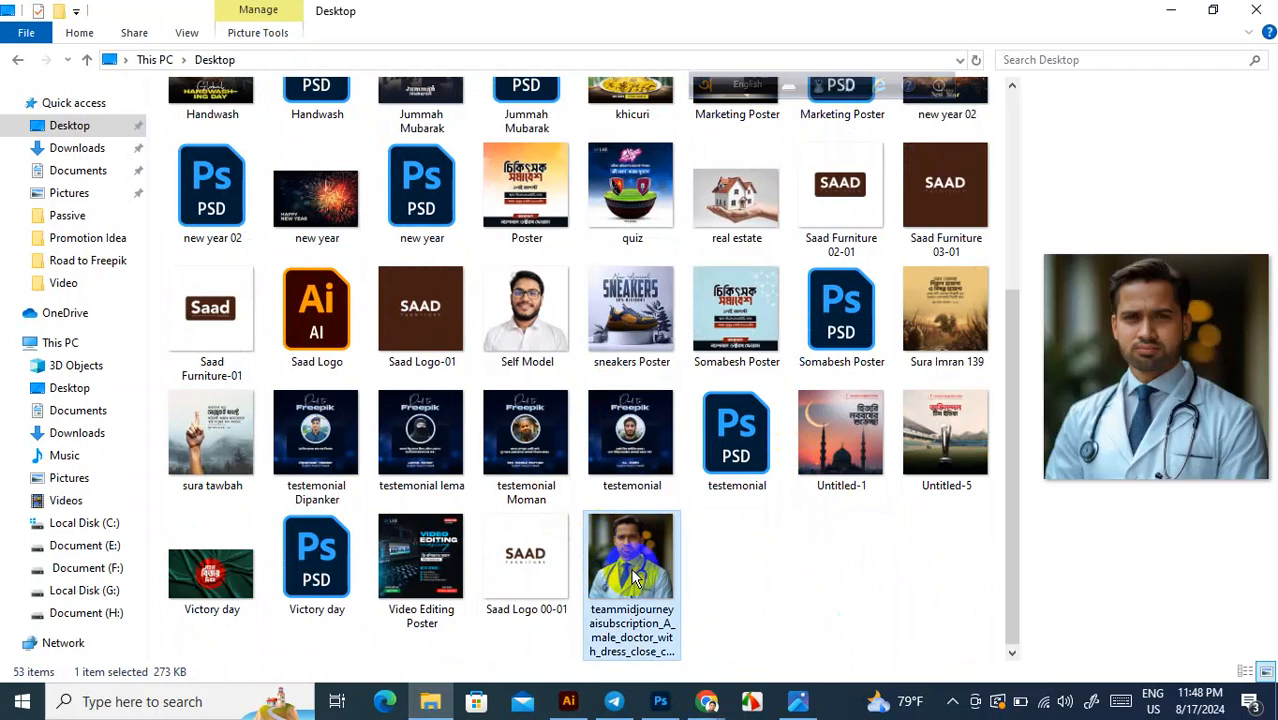
double_click(632, 578)
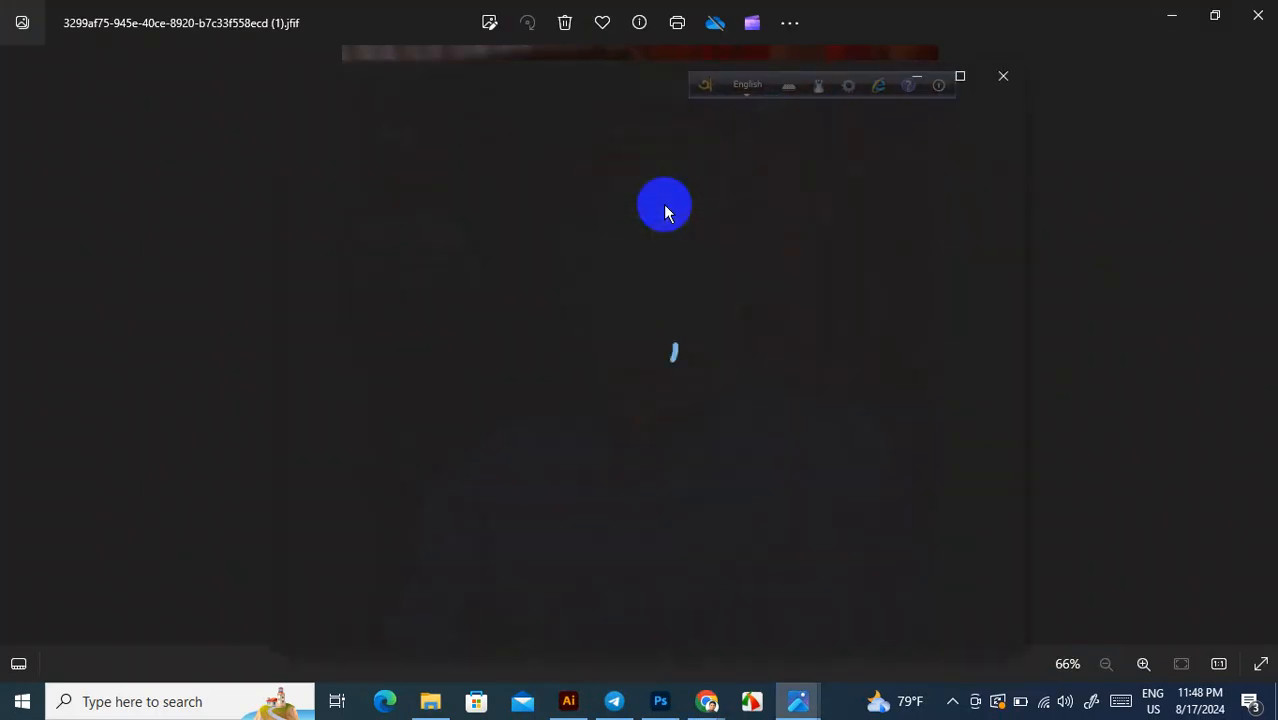
Step: Compare the face-swapped doctor image side by side with the original portrait, and close both photo windows
drag(394, 86, 867, 106)
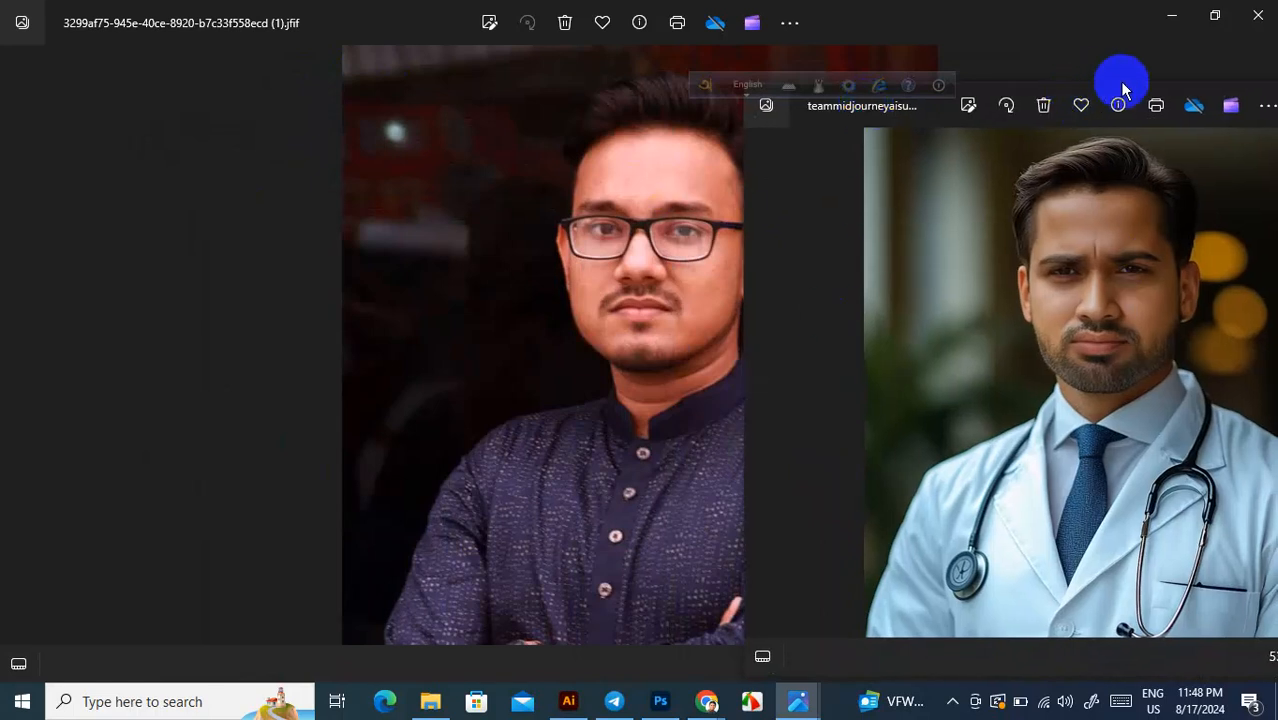
click(1008, 104)
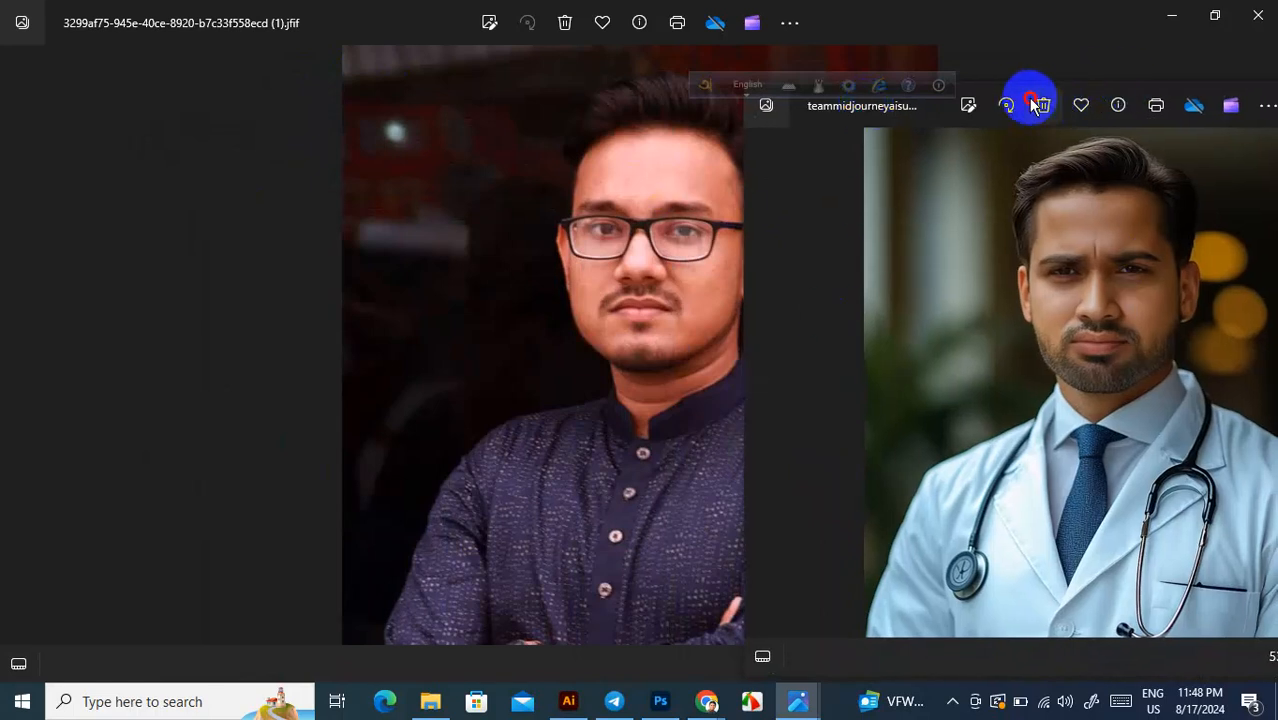
click(1230, 98)
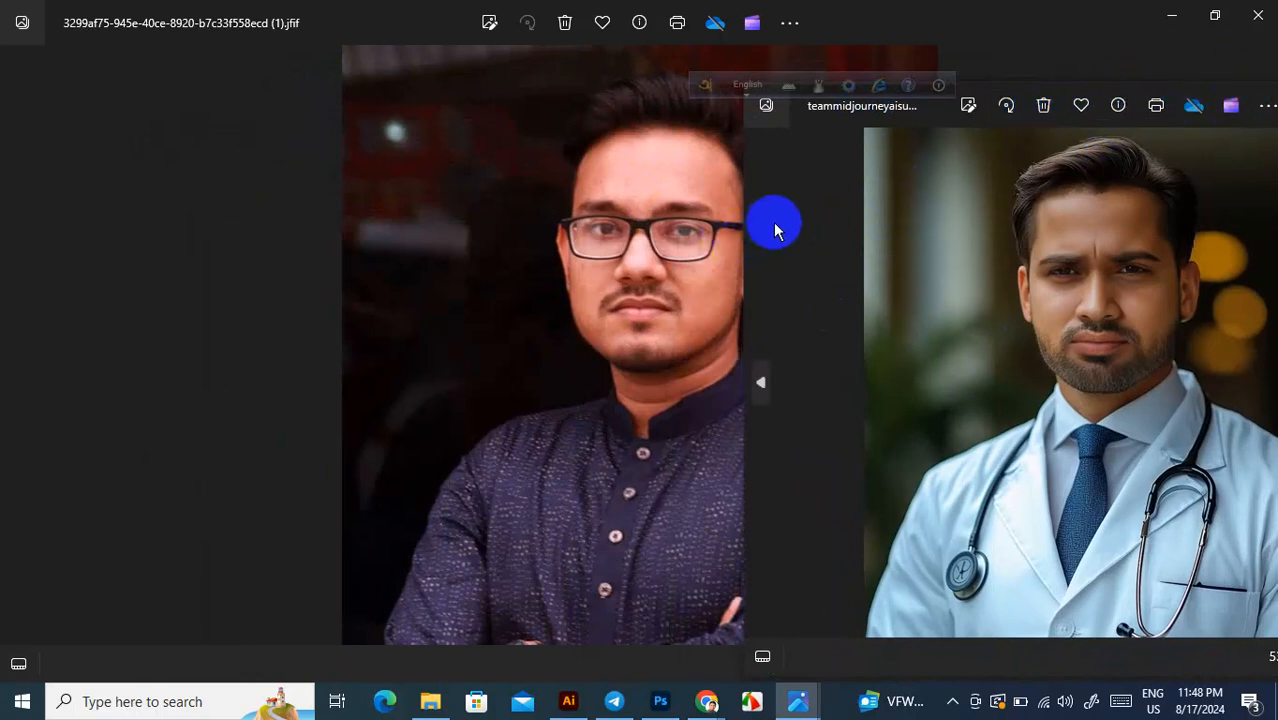
drag(906, 108, 386, 131)
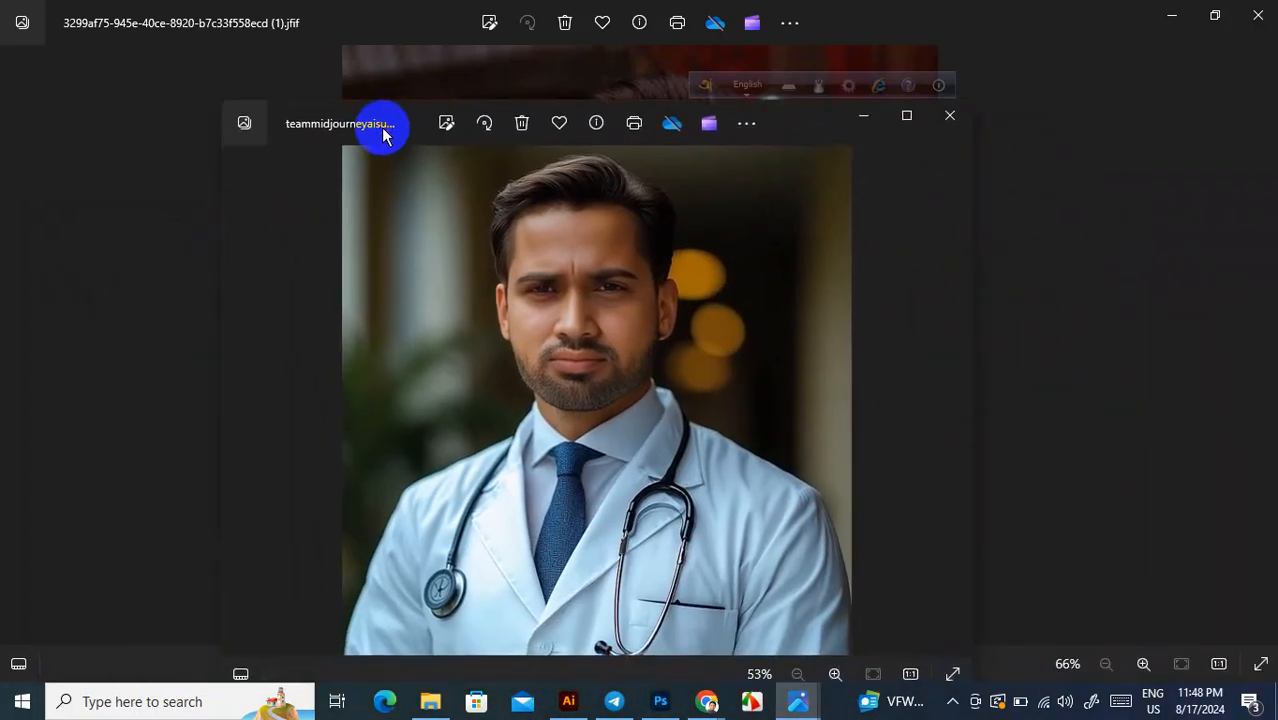
click(962, 137)
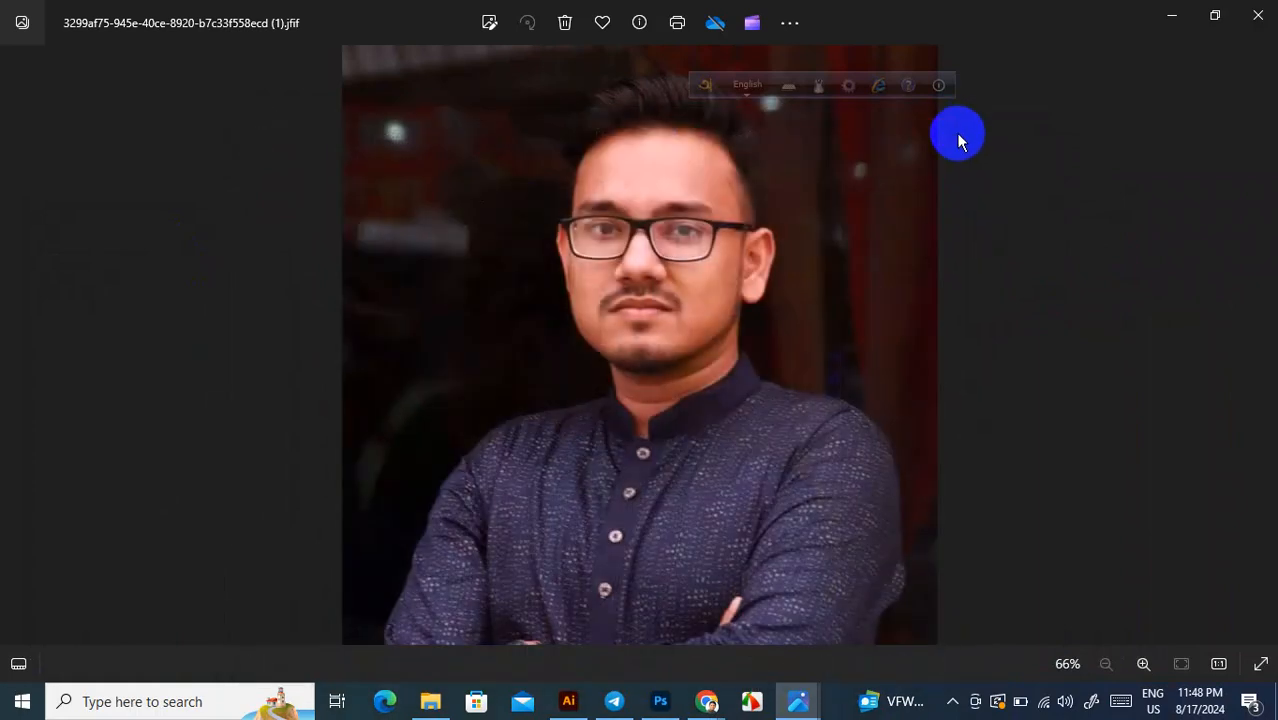
click(1266, 20)
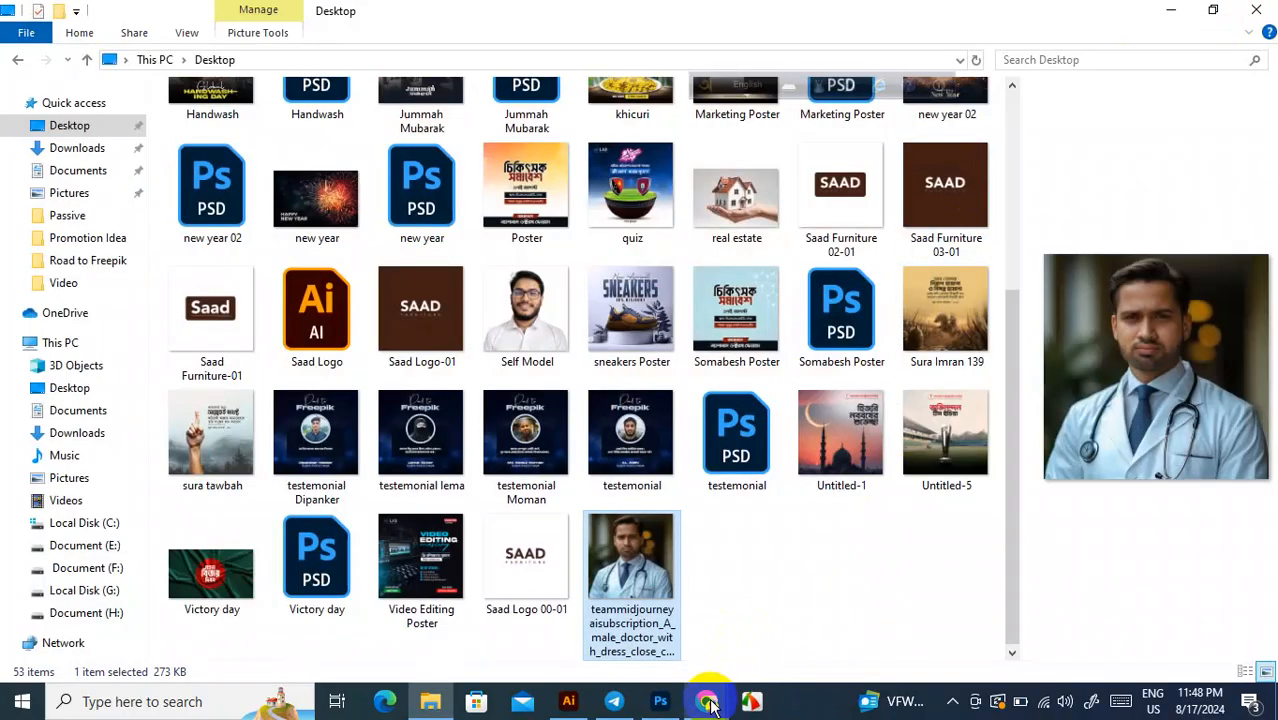
Step: Switch to the Chrome window showing the face-swapped doctor image and copy the image to the clipboard
mouse_move(716, 697)
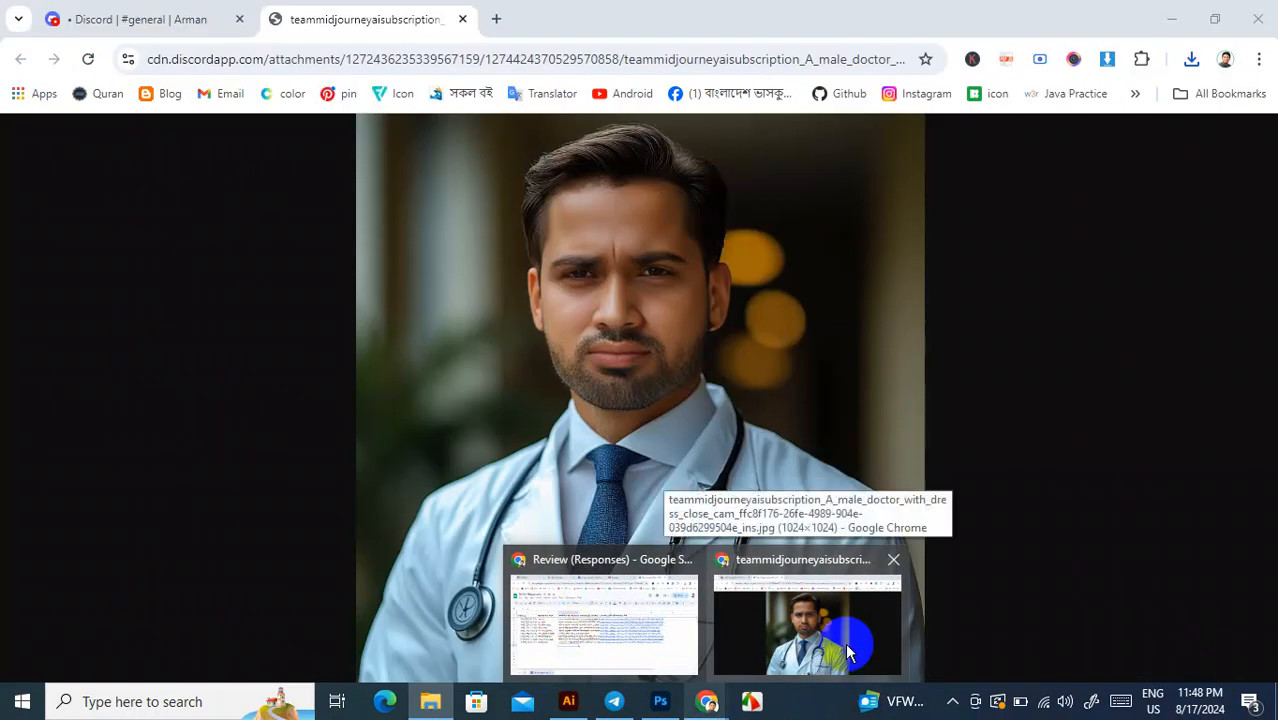
click(848, 650)
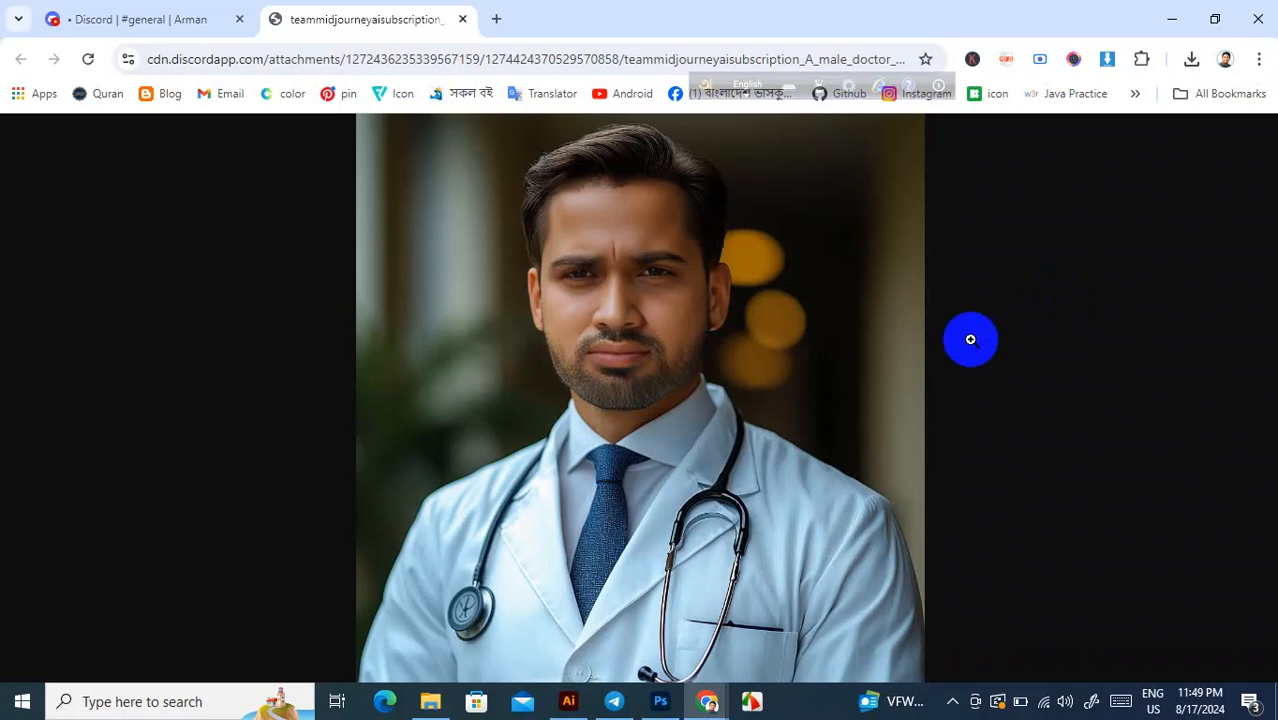
right_click(513, 272)
click(585, 350)
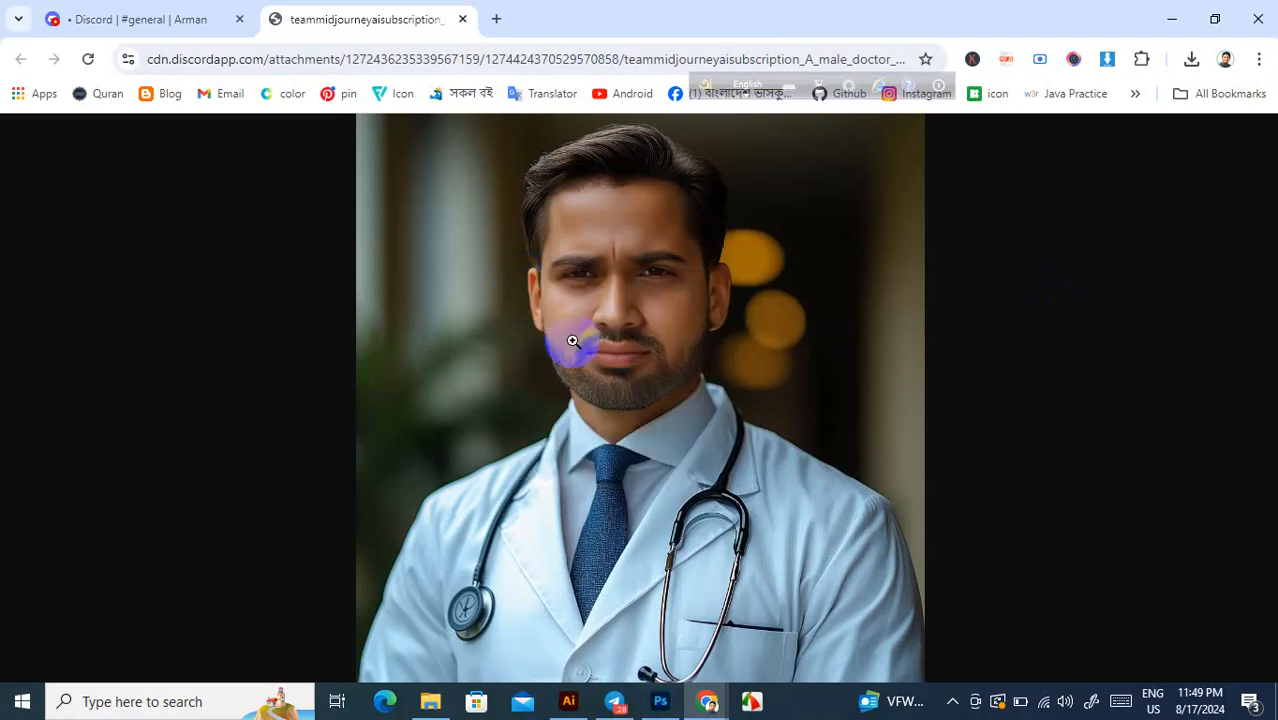
Step: Switch to Photoshop and create a new 2000 x 2000 px document at 300 ppi from the recent custom preset
click(660, 701)
click(41, 11)
click(58, 32)
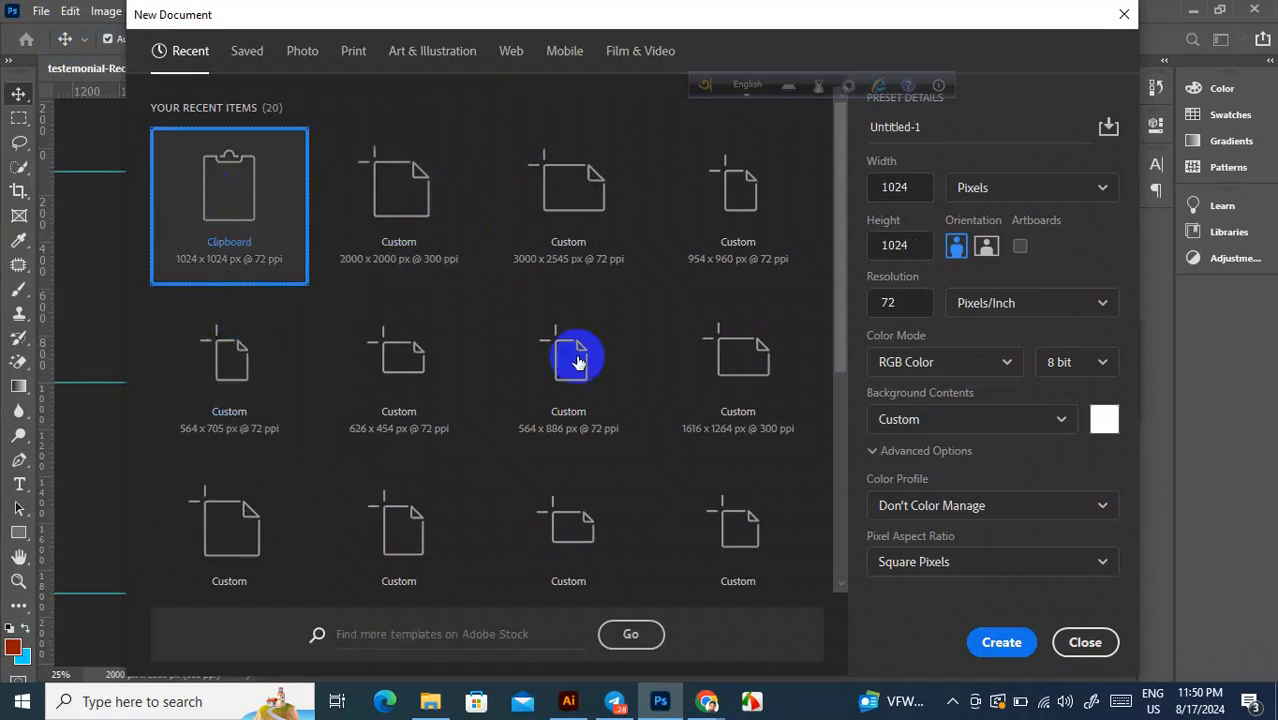
click(893, 302)
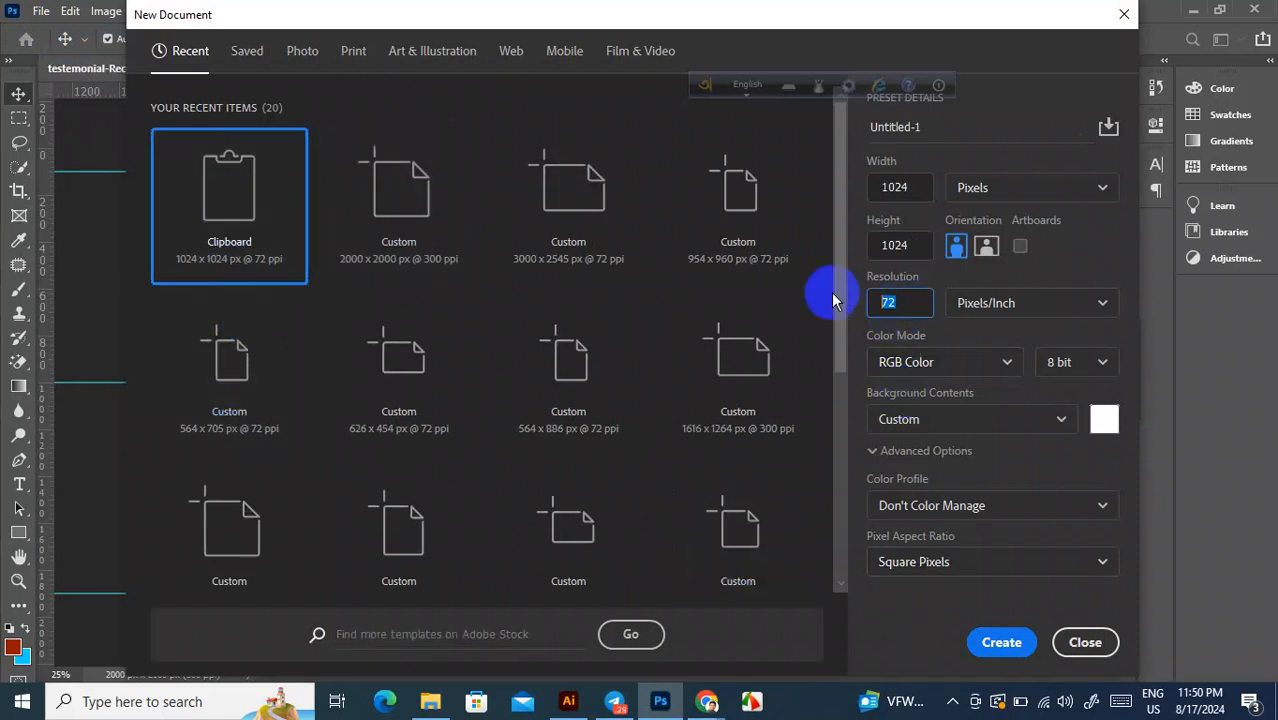
click(399, 186)
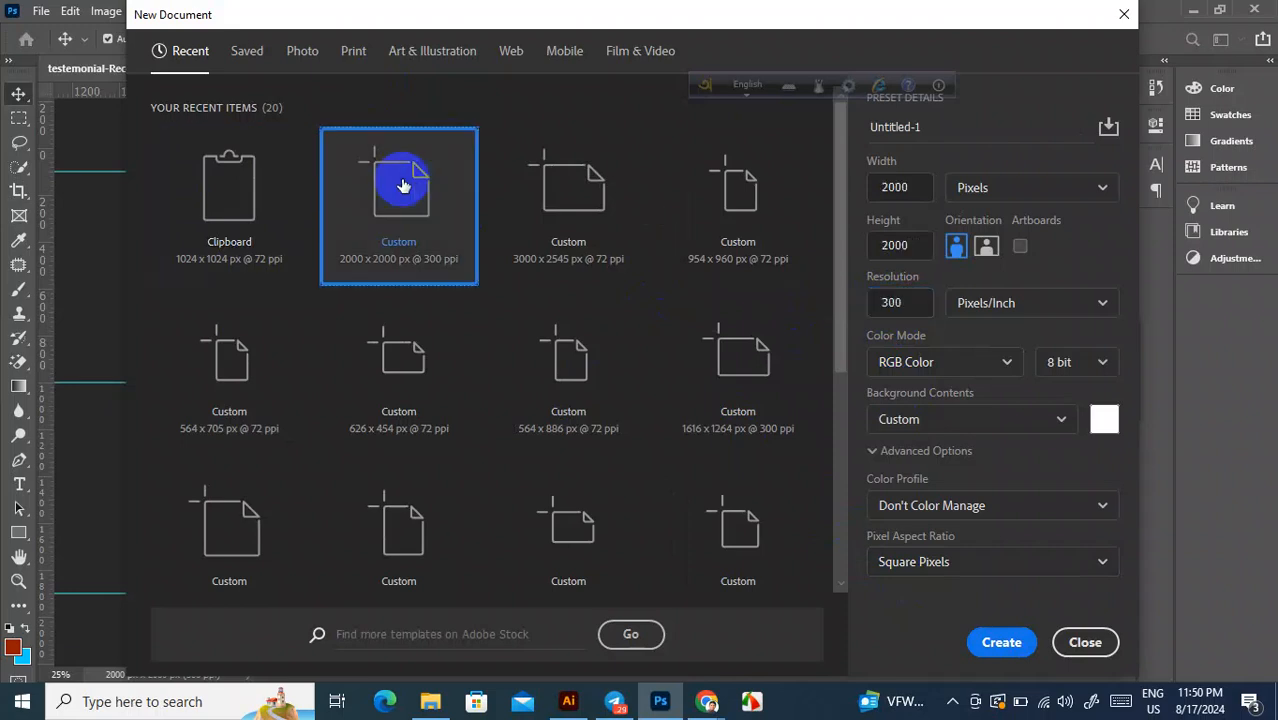
click(996, 642)
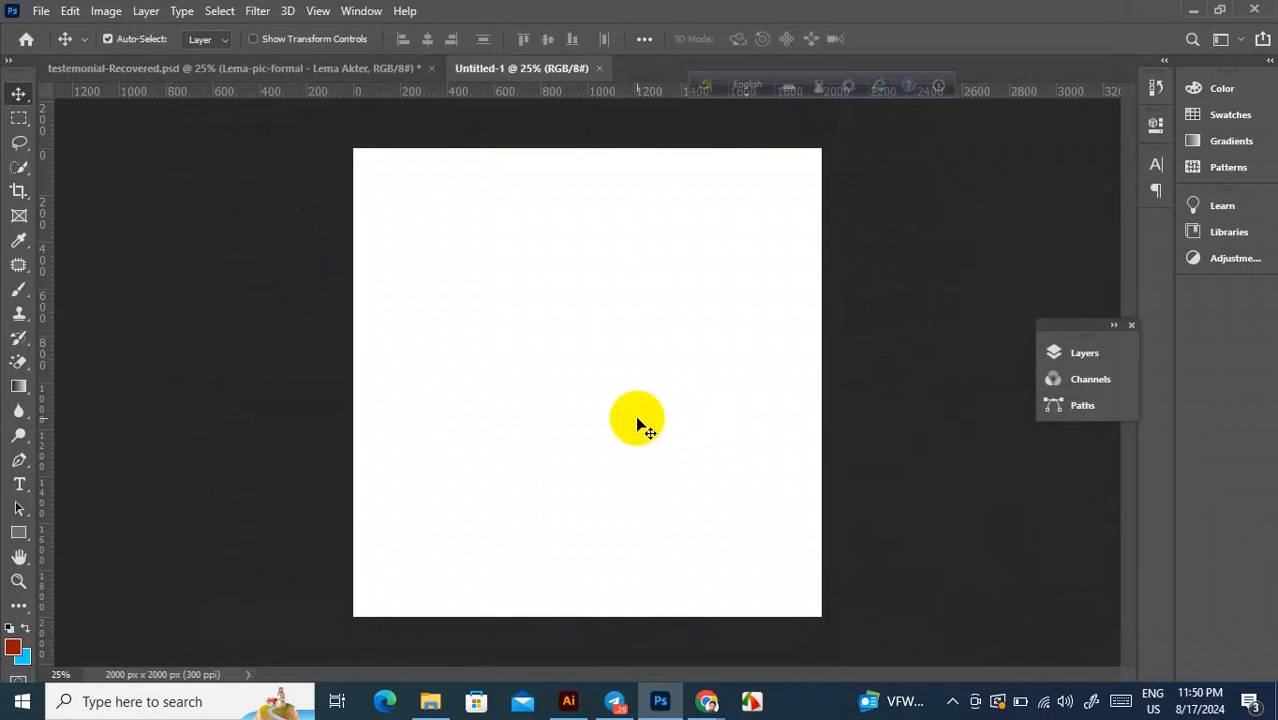
Step: Paste the copied doctor image into the blank document and convert its layer to a smart object
key(ctrl+v)
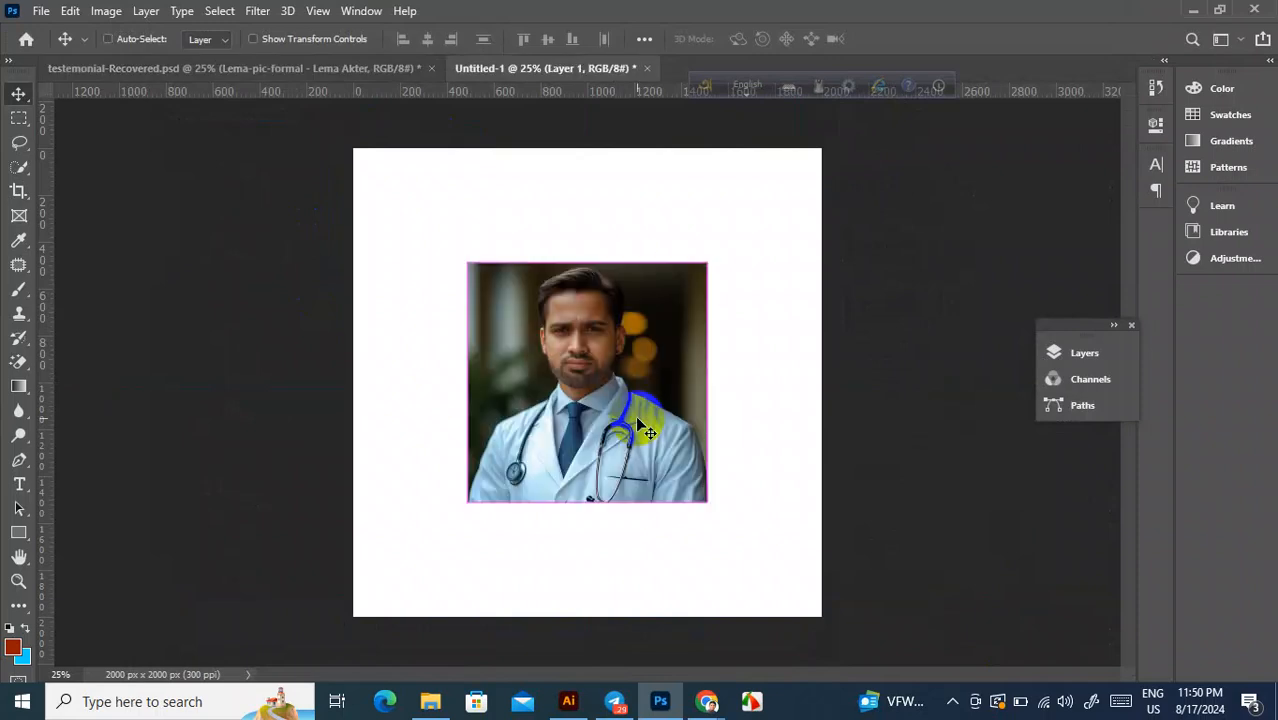
click(1086, 360)
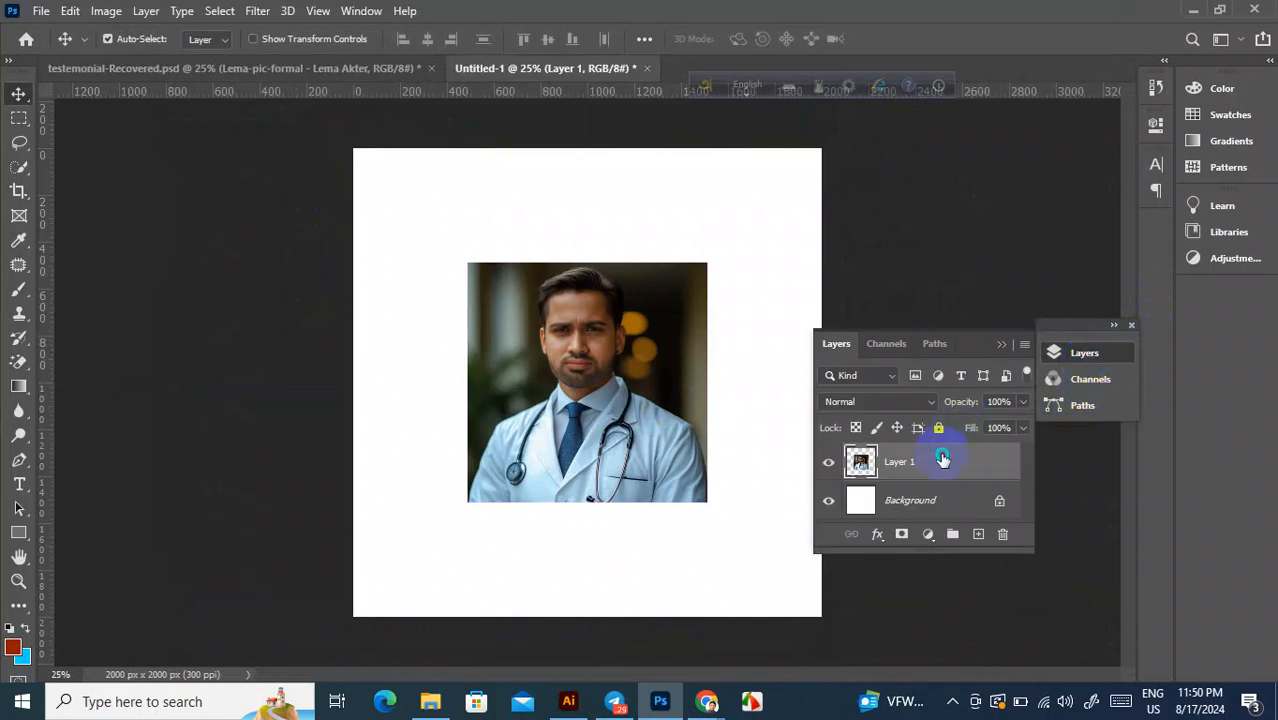
right_click(944, 462)
click(1080, 259)
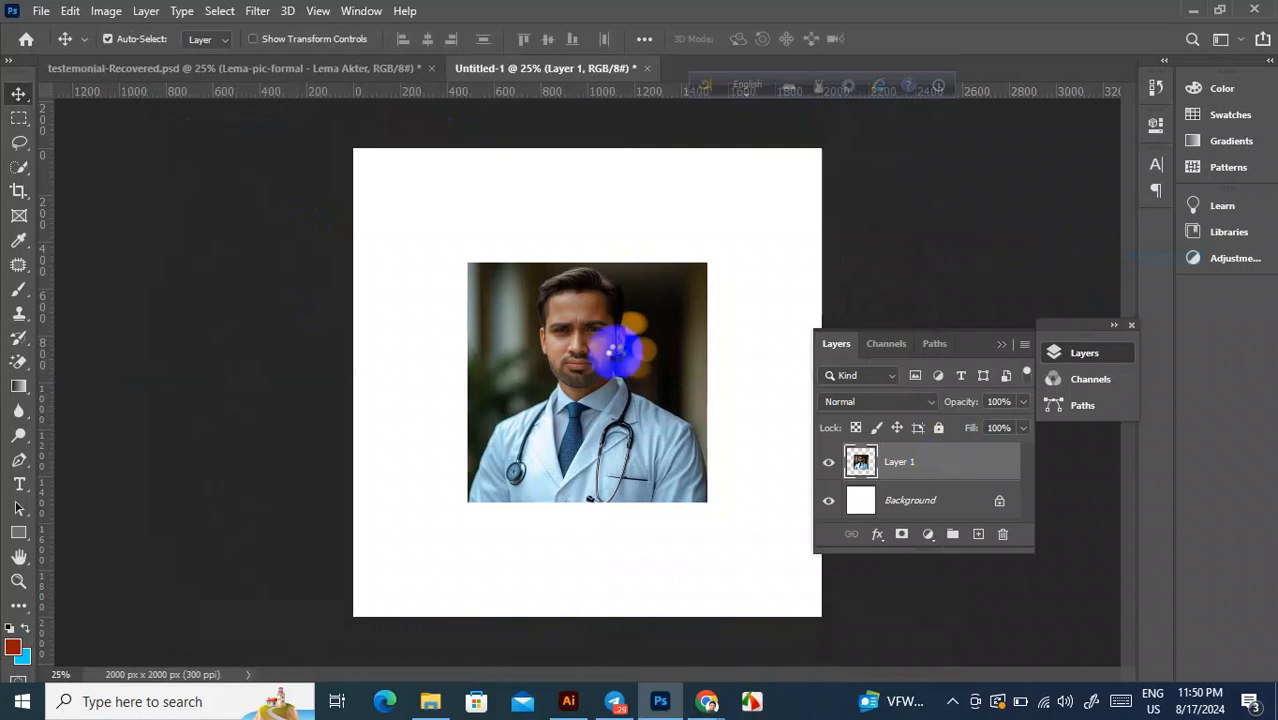
Step: Scale the doctor image with Free Transform until it fills the whole canvas
key(ctrl)
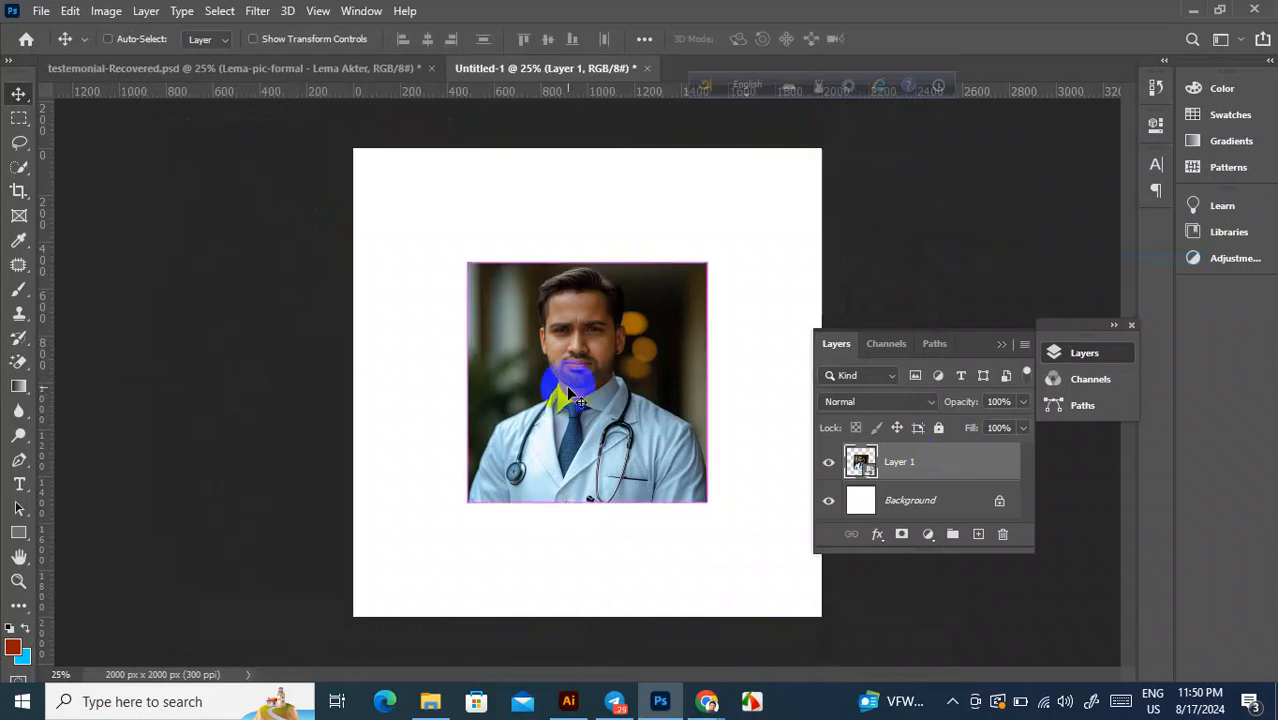
key(ctrl+t)
drag(586, 262, 585, 140)
drag(585, 503, 580, 618)
click(897, 38)
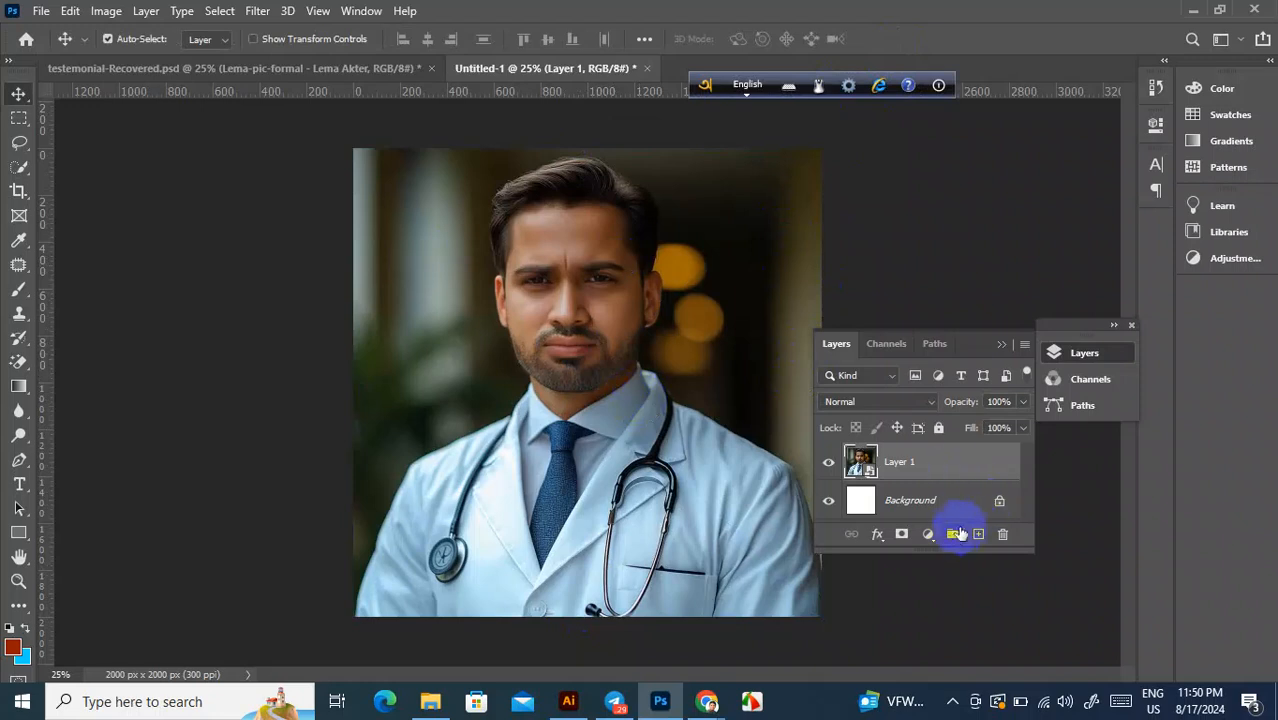
Step: Add a Brightness/Contrast adjustment layer clipped to the doctor image and set Brightness to 27
click(930, 540)
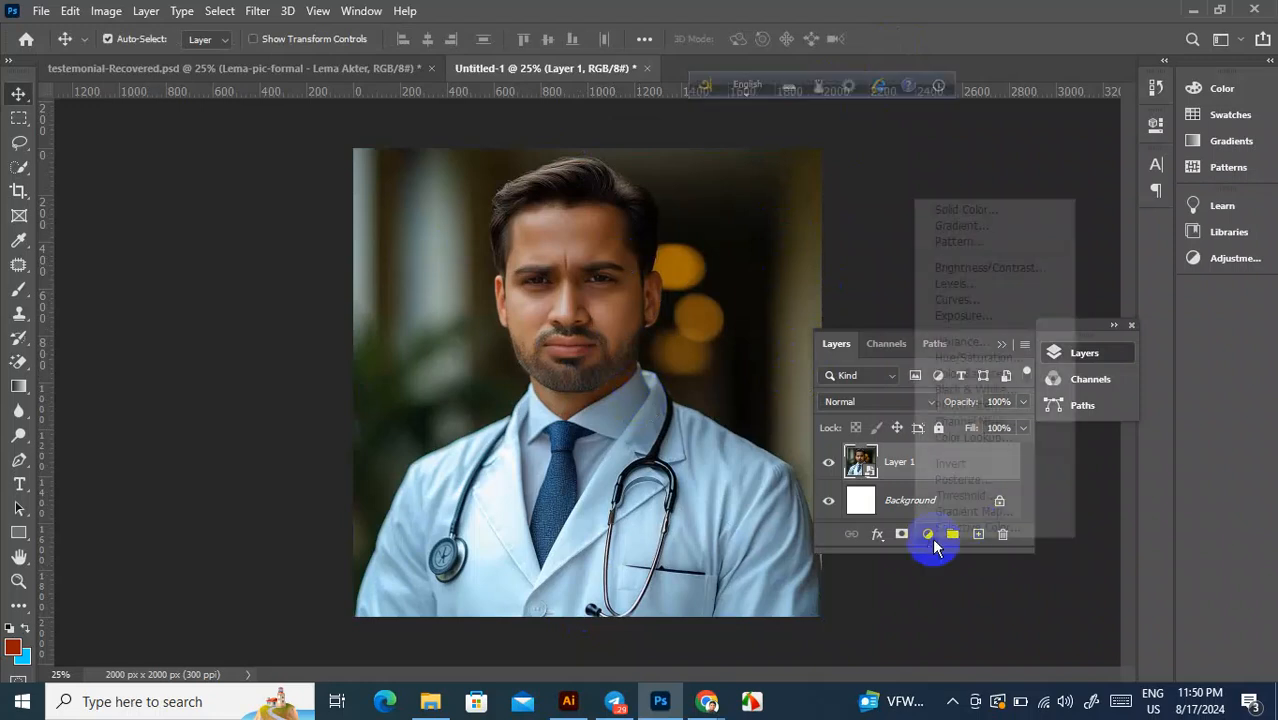
click(985, 269)
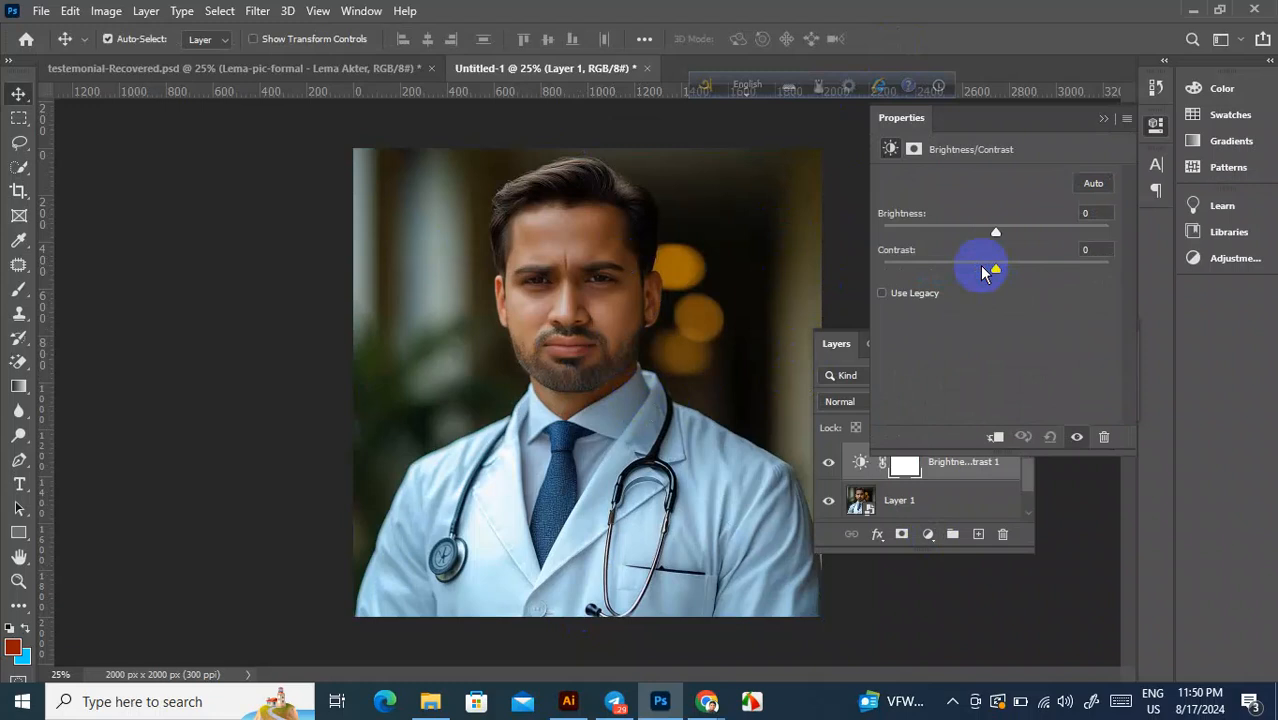
click(997, 438)
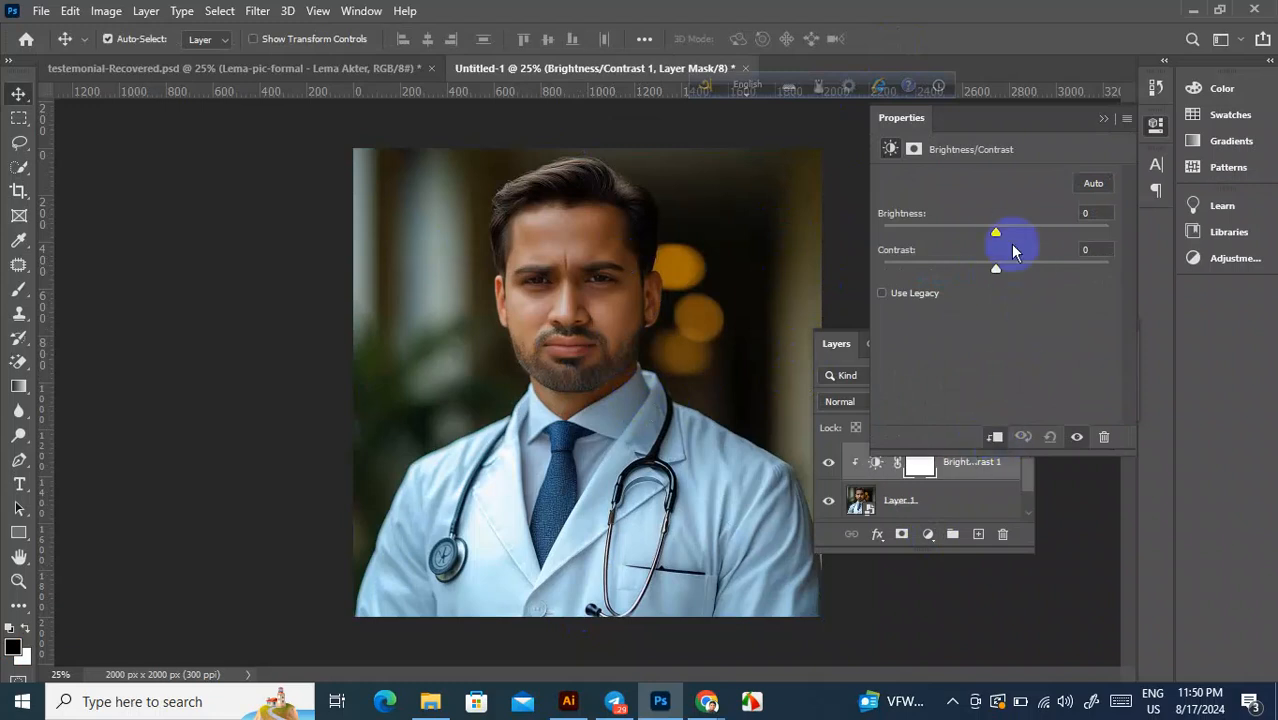
drag(997, 234, 1015, 232)
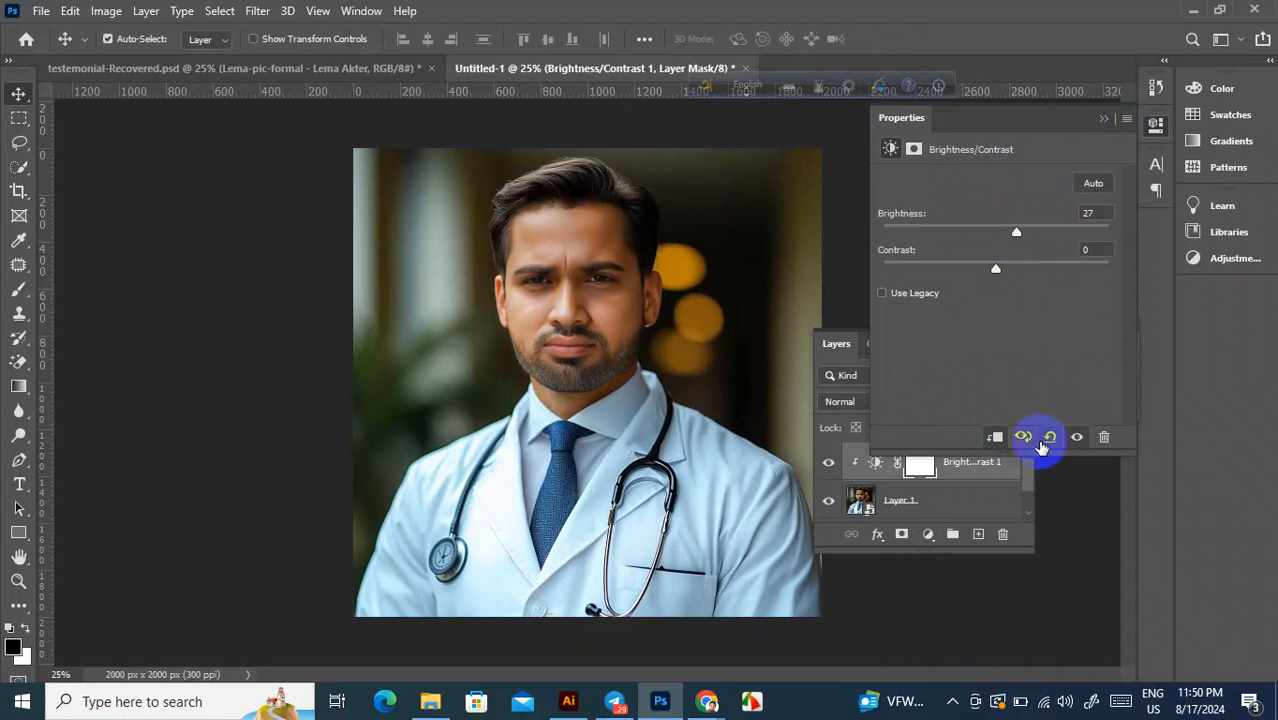
click(1102, 119)
Step: Add a clipped Hue/Saturation adjustment layer above the brightness adjustment, with Hue -1 and Saturation +16
click(928, 534)
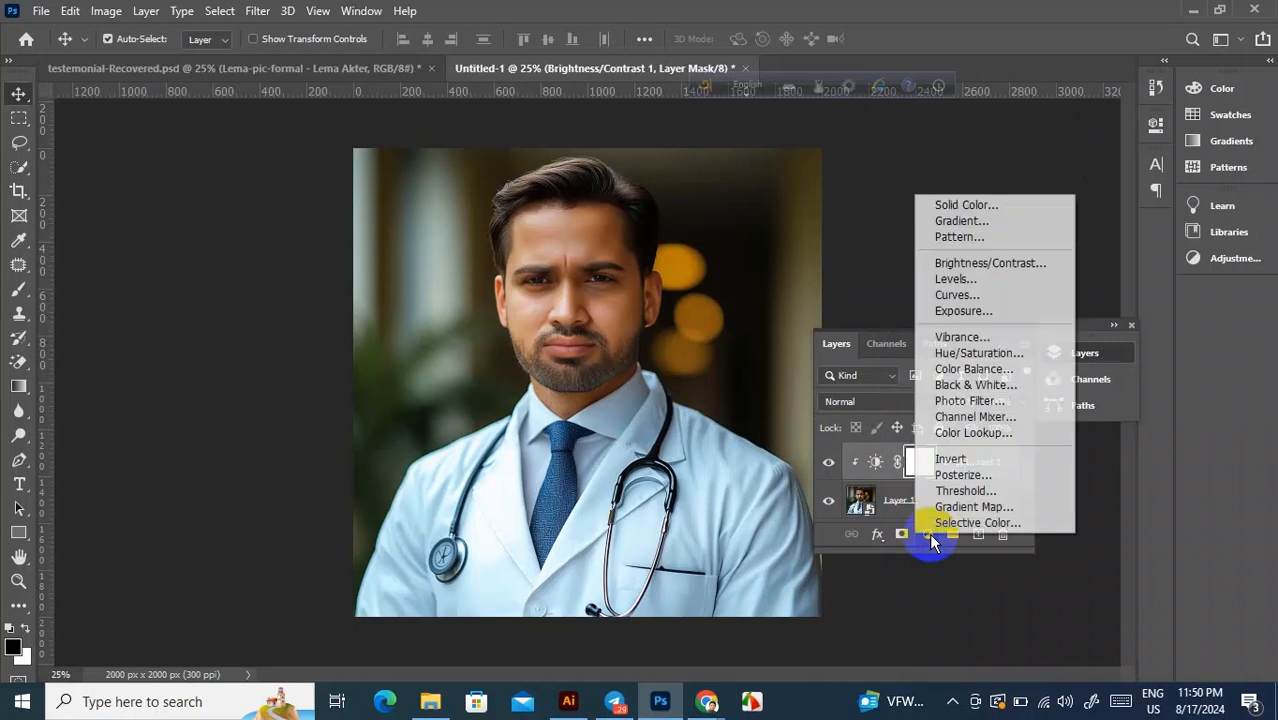
click(990, 353)
click(995, 437)
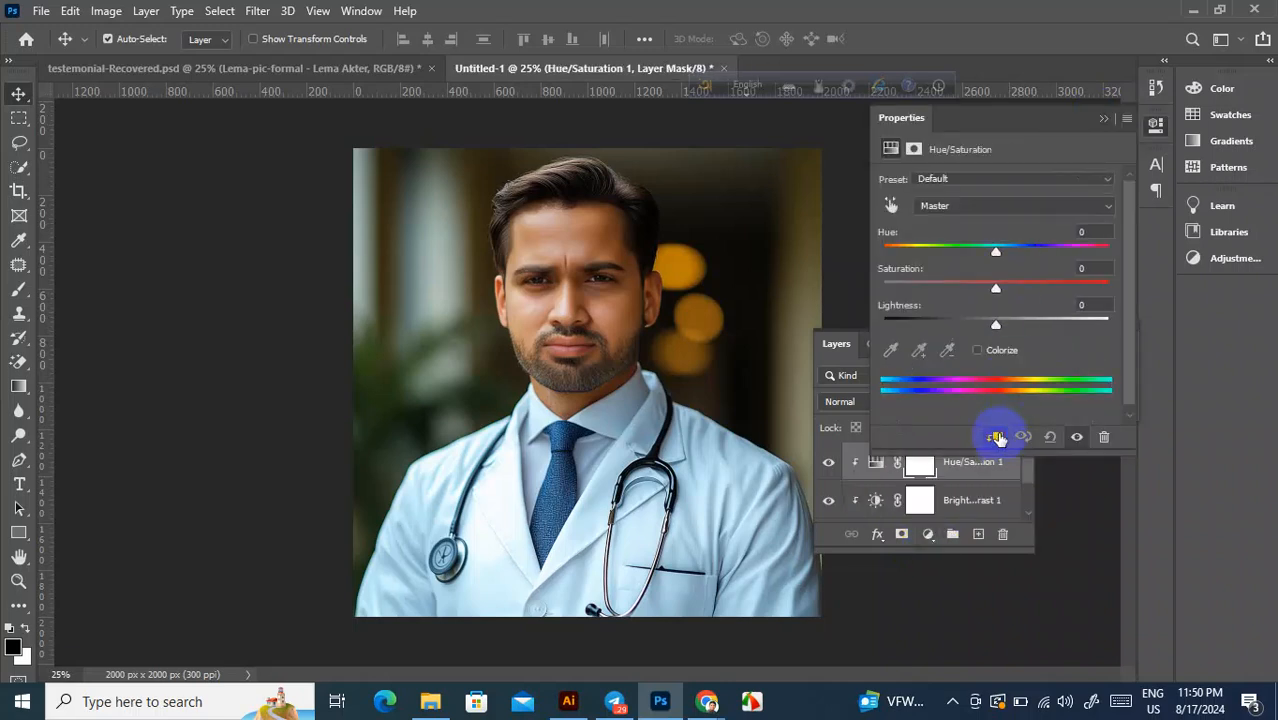
mouse_move(1015, 265)
mouse_down()
mouse_move(982, 254)
mouse_move(1015, 288)
mouse_up()
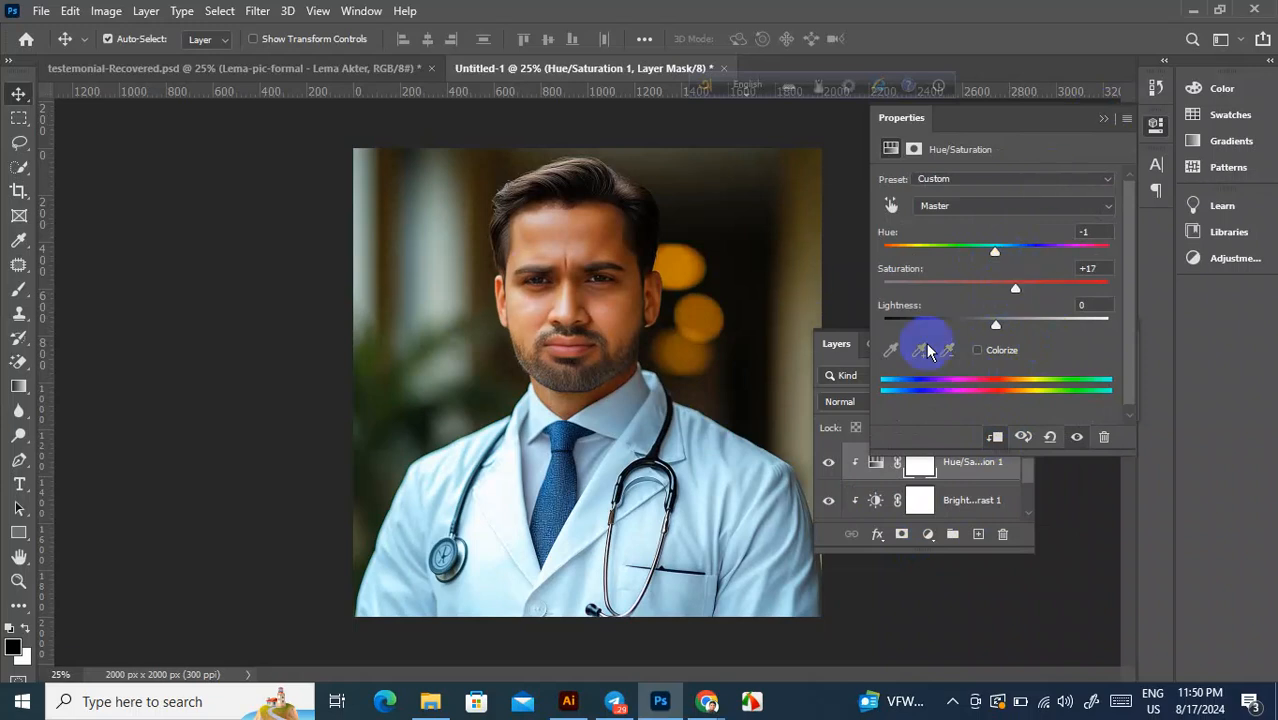
mouse_move(1015, 288)
mouse_down()
mouse_move(1030, 292)
mouse_move(1013, 288)
mouse_up()
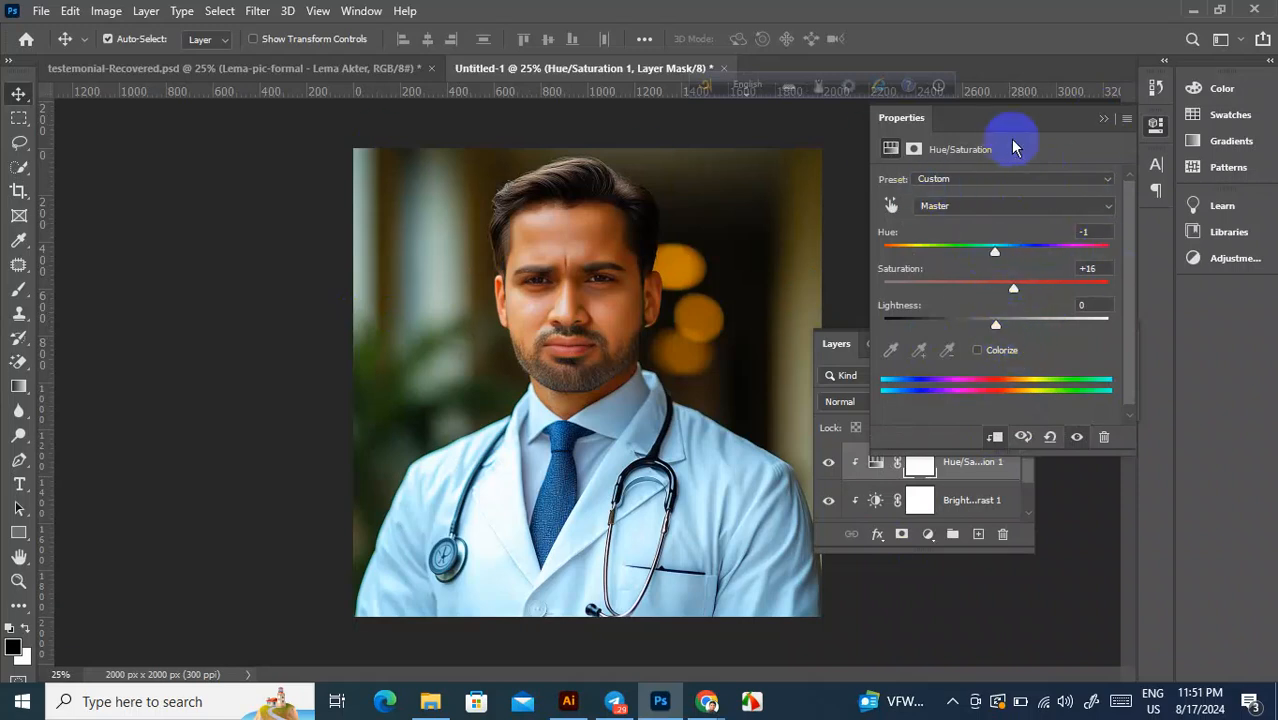
click(1103, 121)
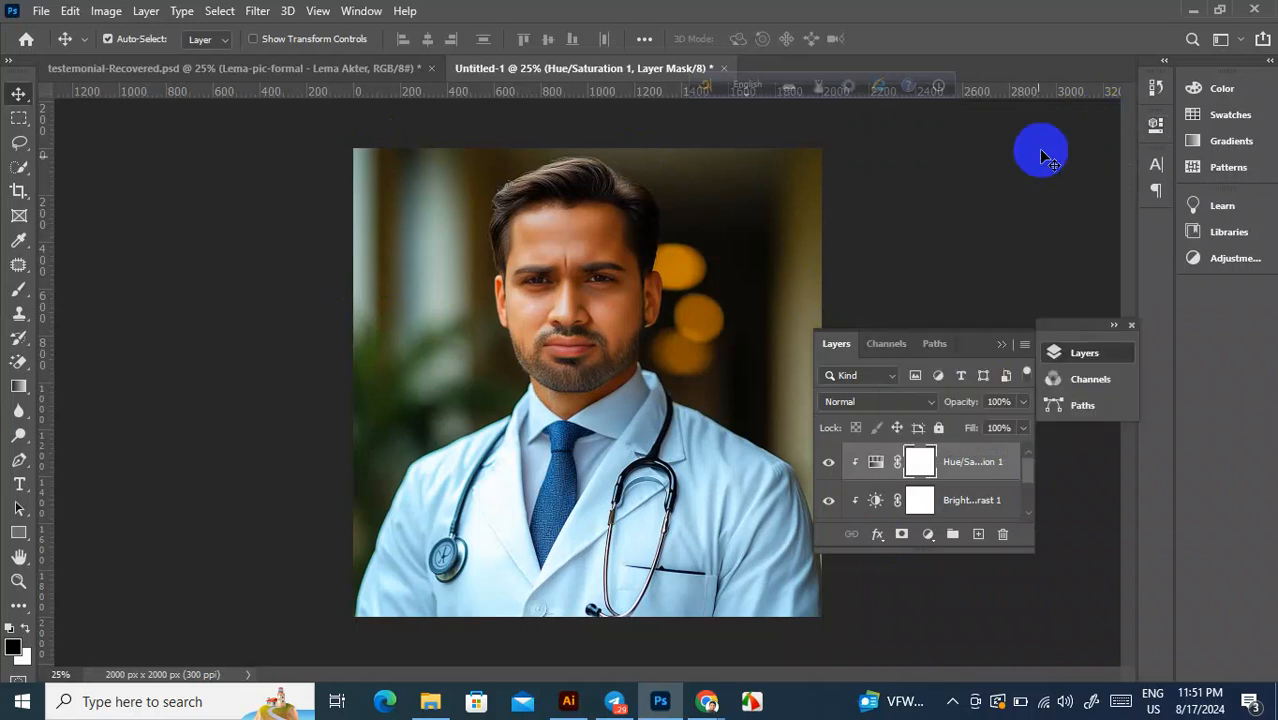
click(997, 349)
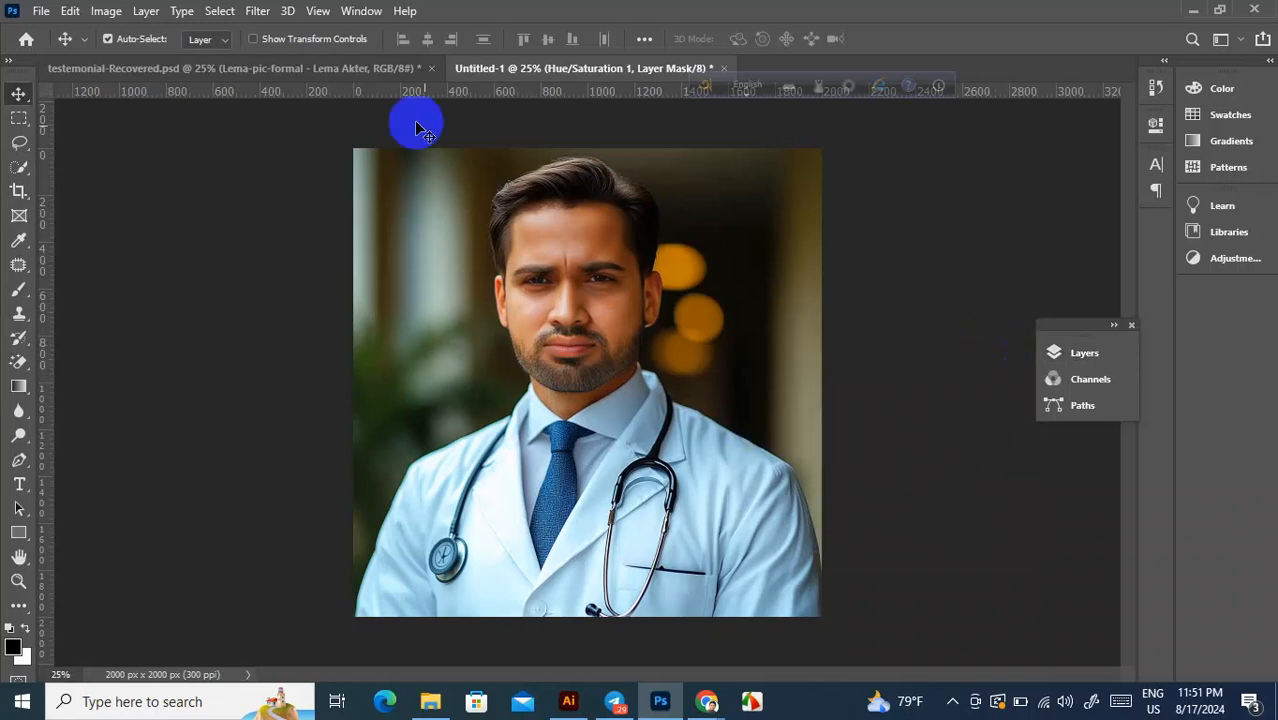